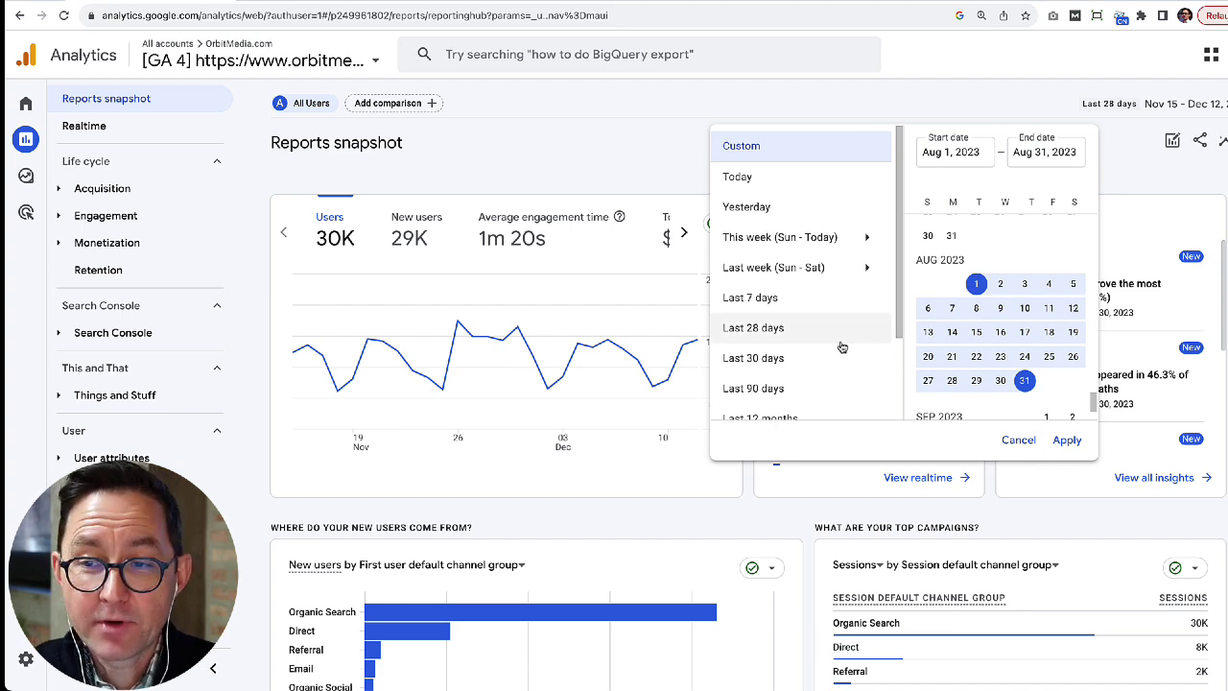
- Apply the Aug 1 – Aug 31, 2023 date range with a comparison to the preceding period (match day of week)
scroll(841, 344, down, 2)
click(867, 399)
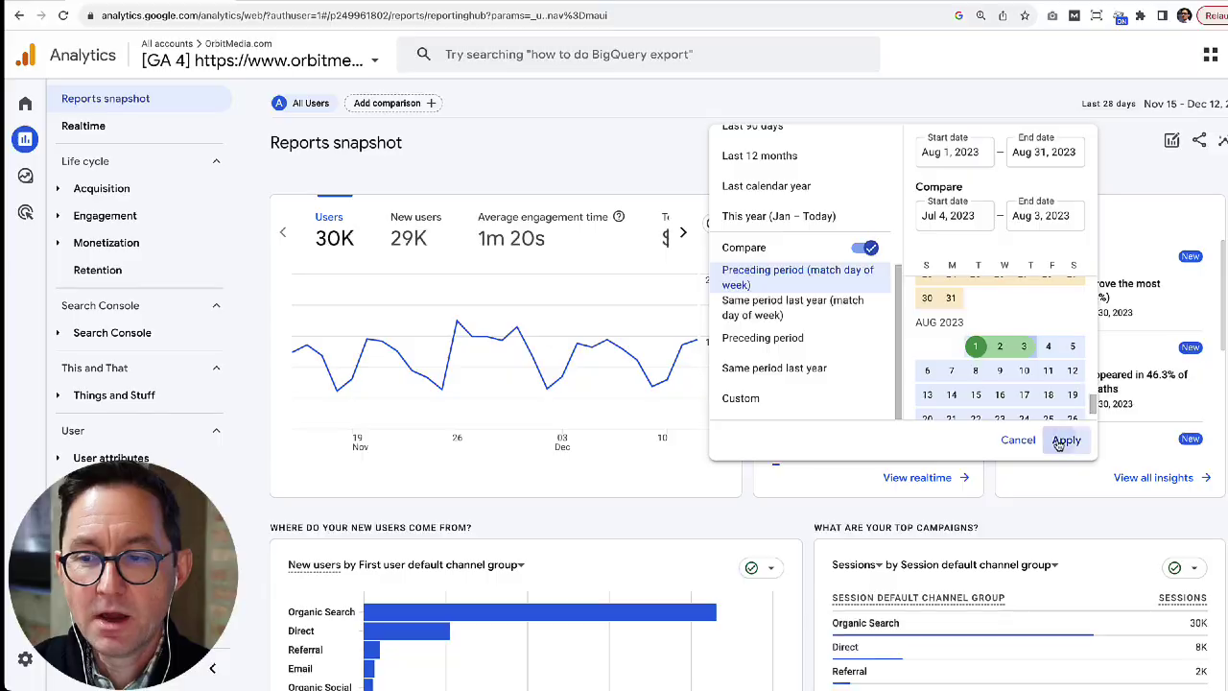
click(1064, 440)
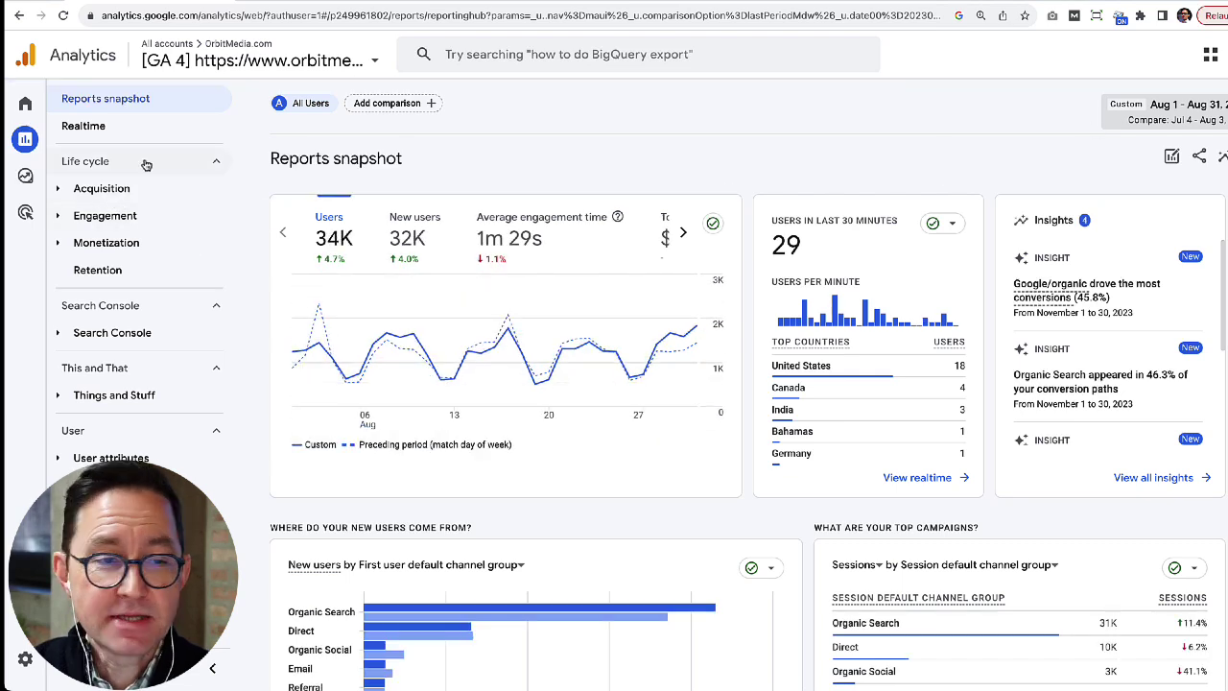
- Open the Traffic acquisition report by session default channel group and examine each channel's percentage change between the two periods
click(103, 190)
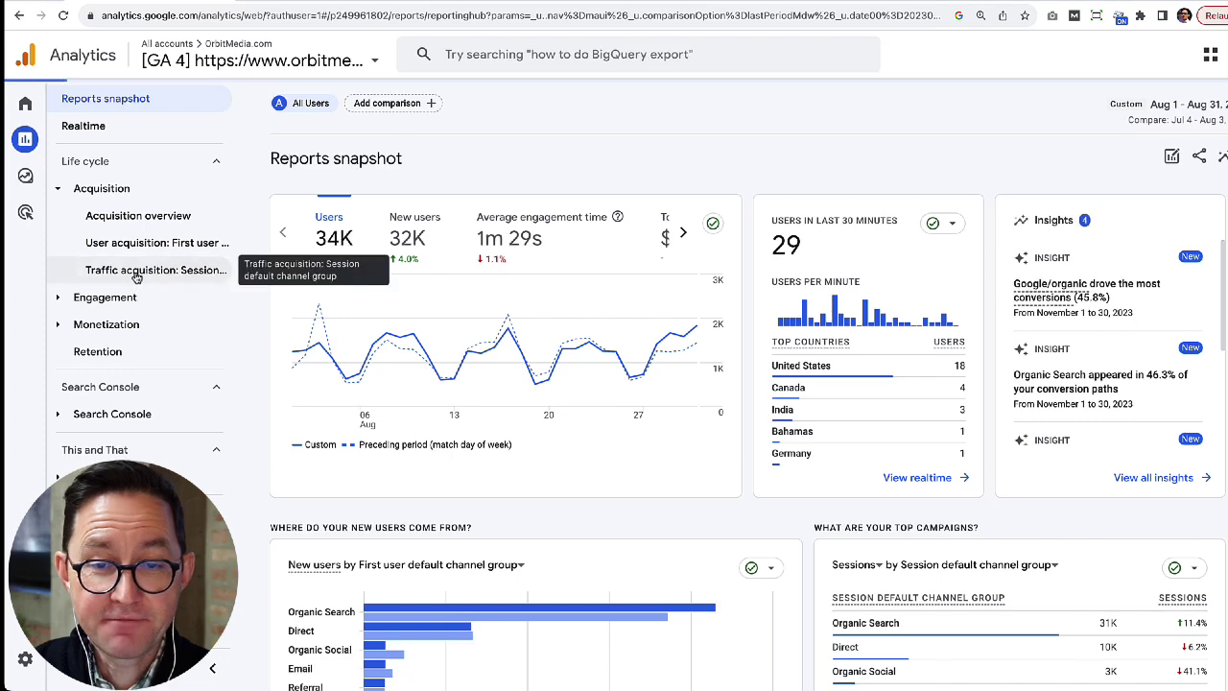
click(178, 272)
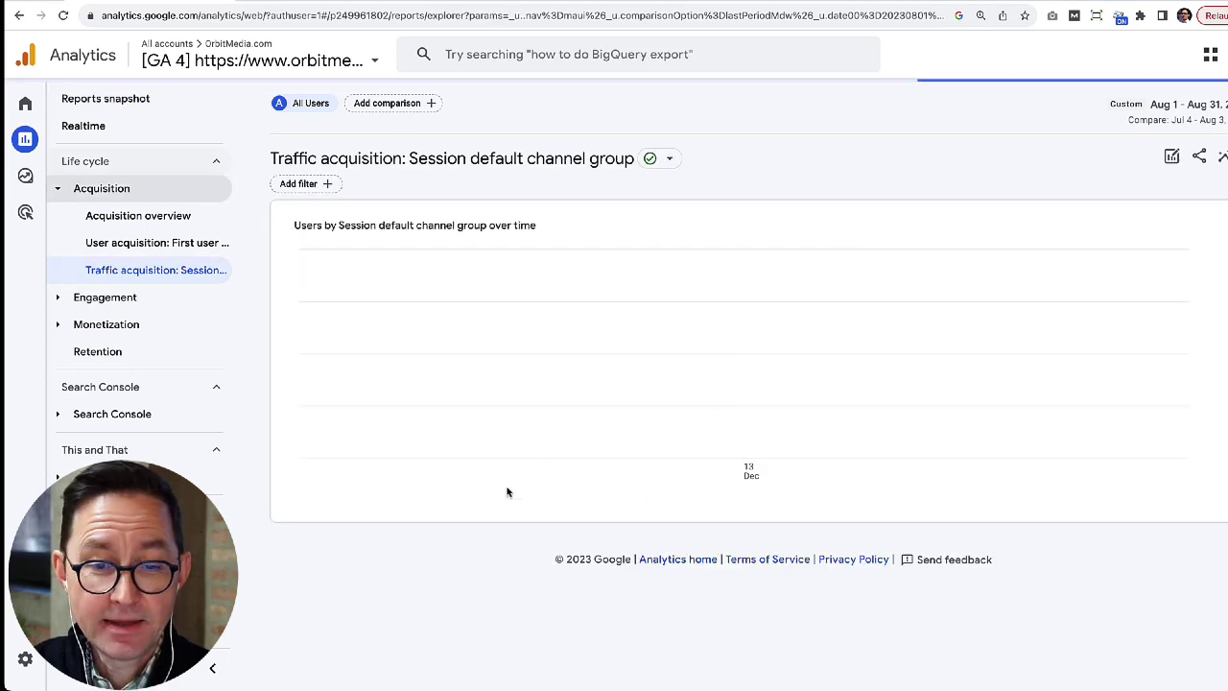
scroll(495, 521, down, 4)
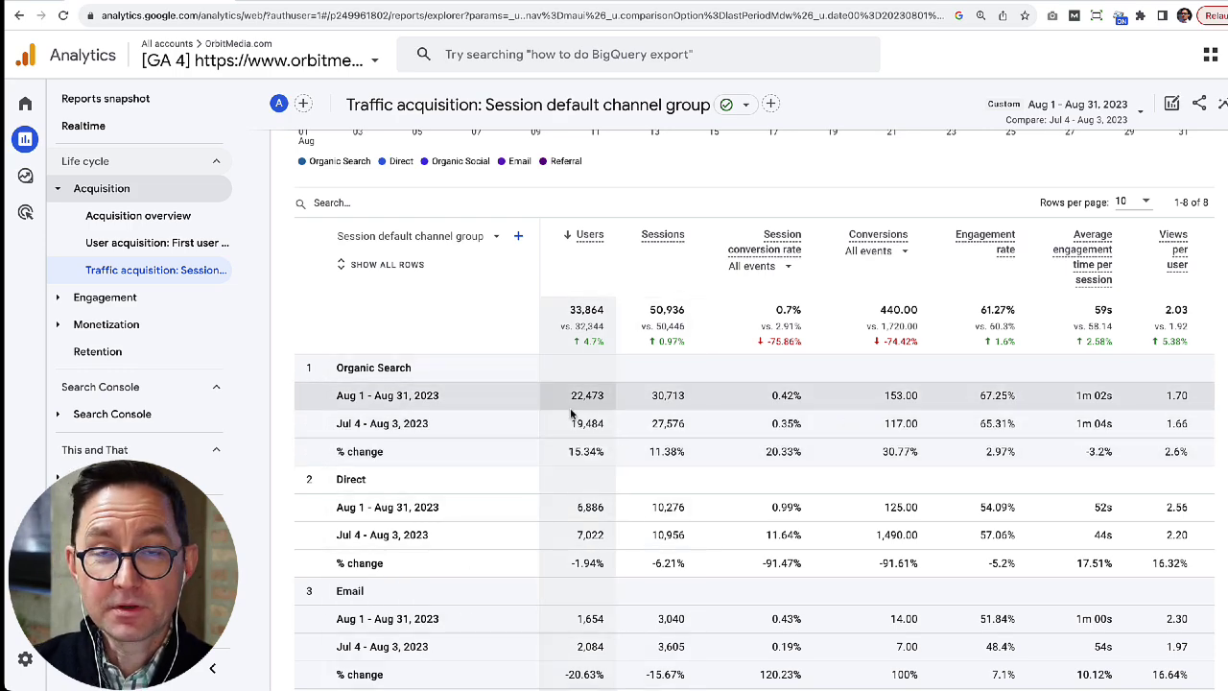
scroll(480, 490, down, 2)
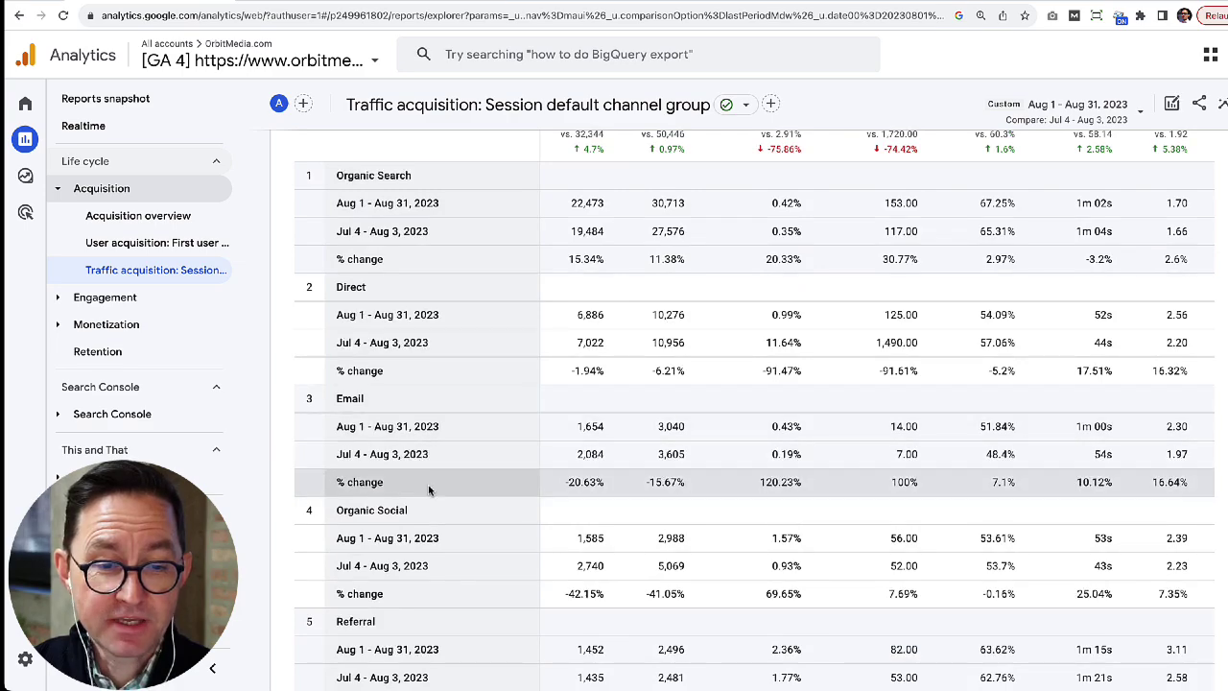
scroll(432, 451, down, 2)
scroll(457, 595, down, 2)
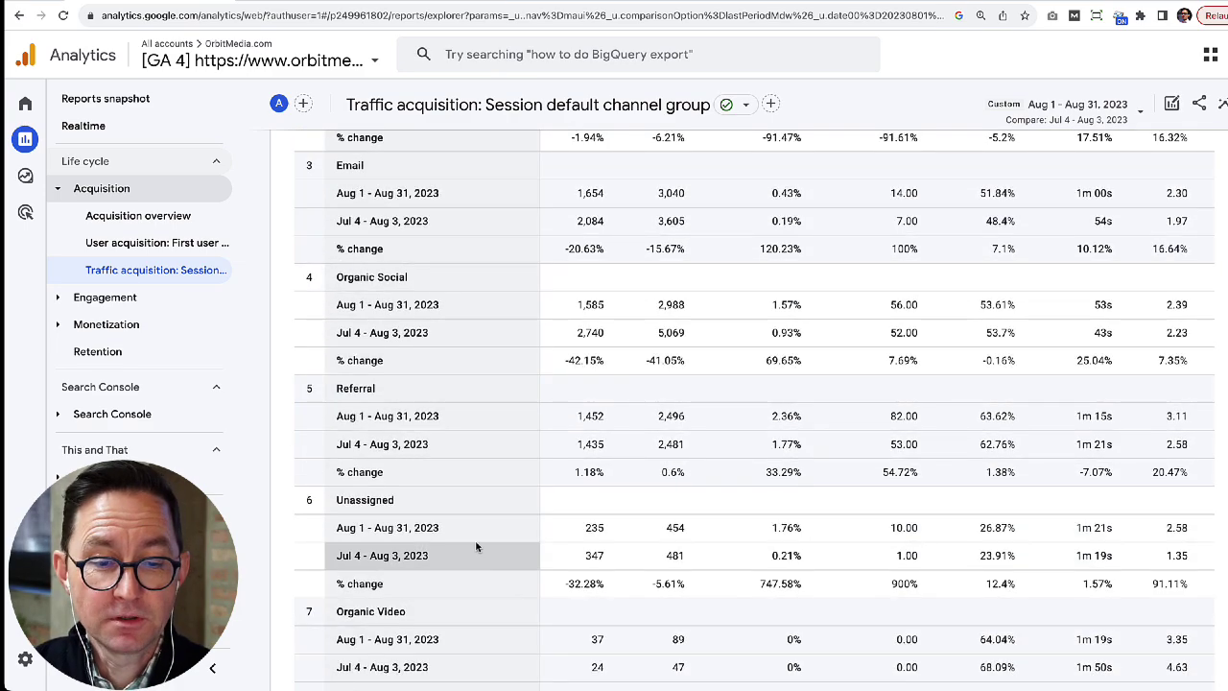
scroll(476, 542, up, 2)
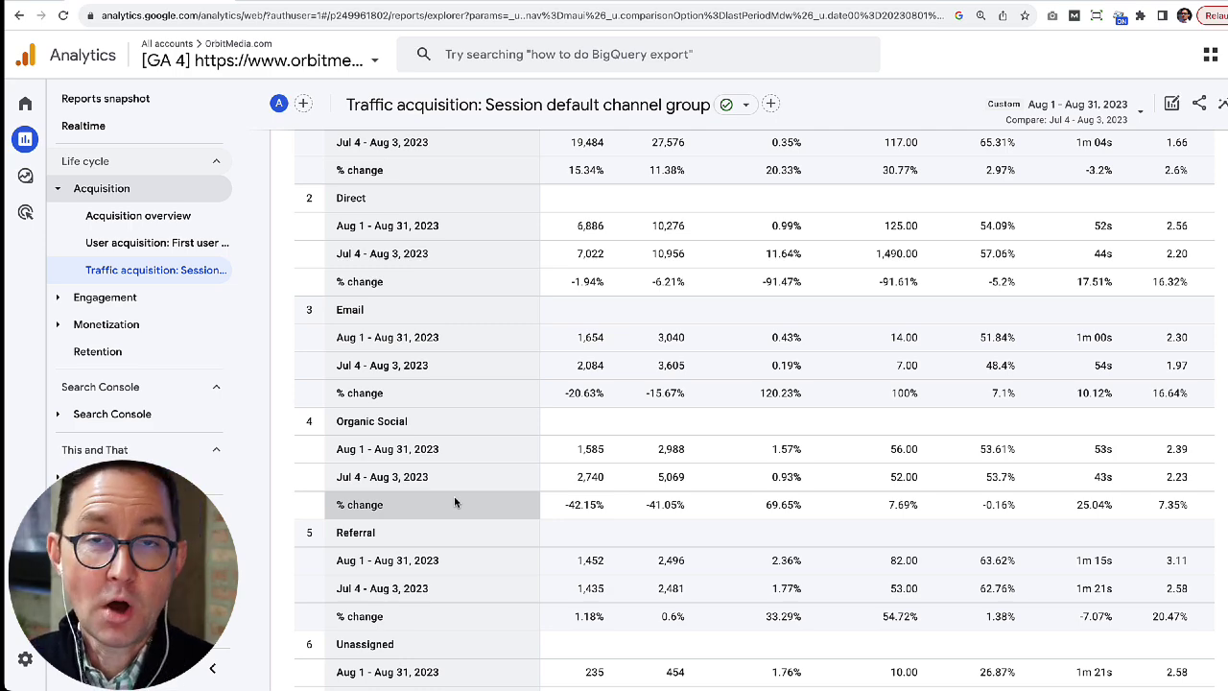
scroll(454, 496, up, 3)
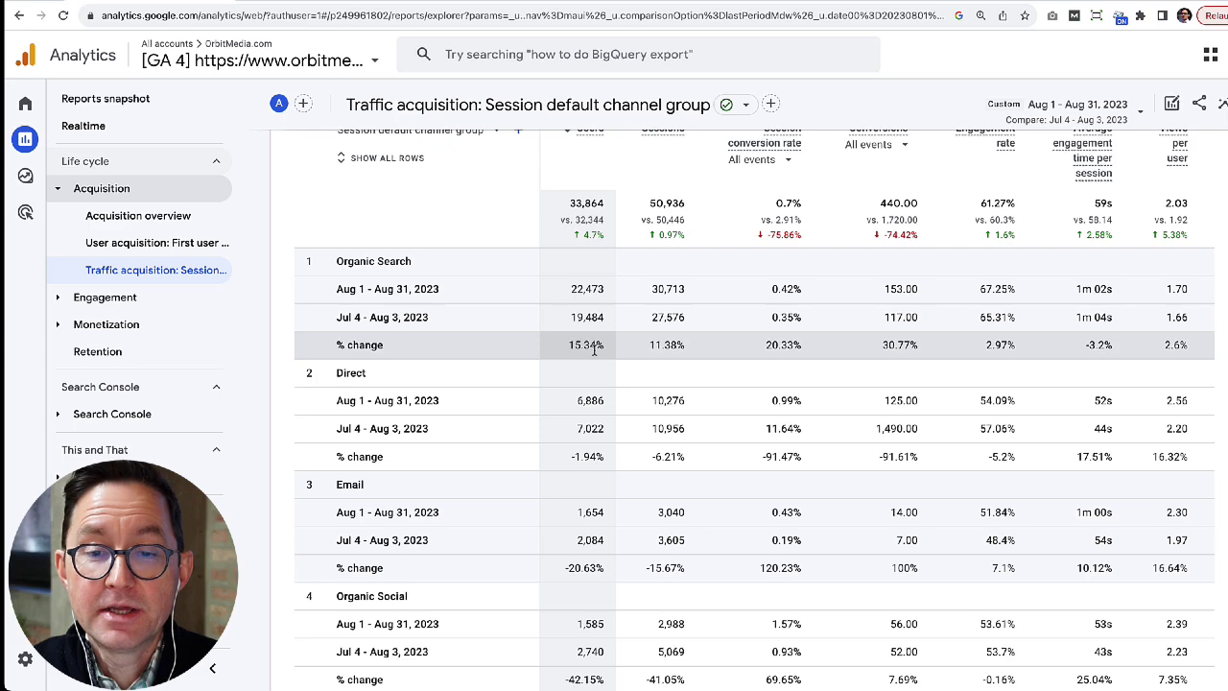
scroll(596, 350, up, 1)
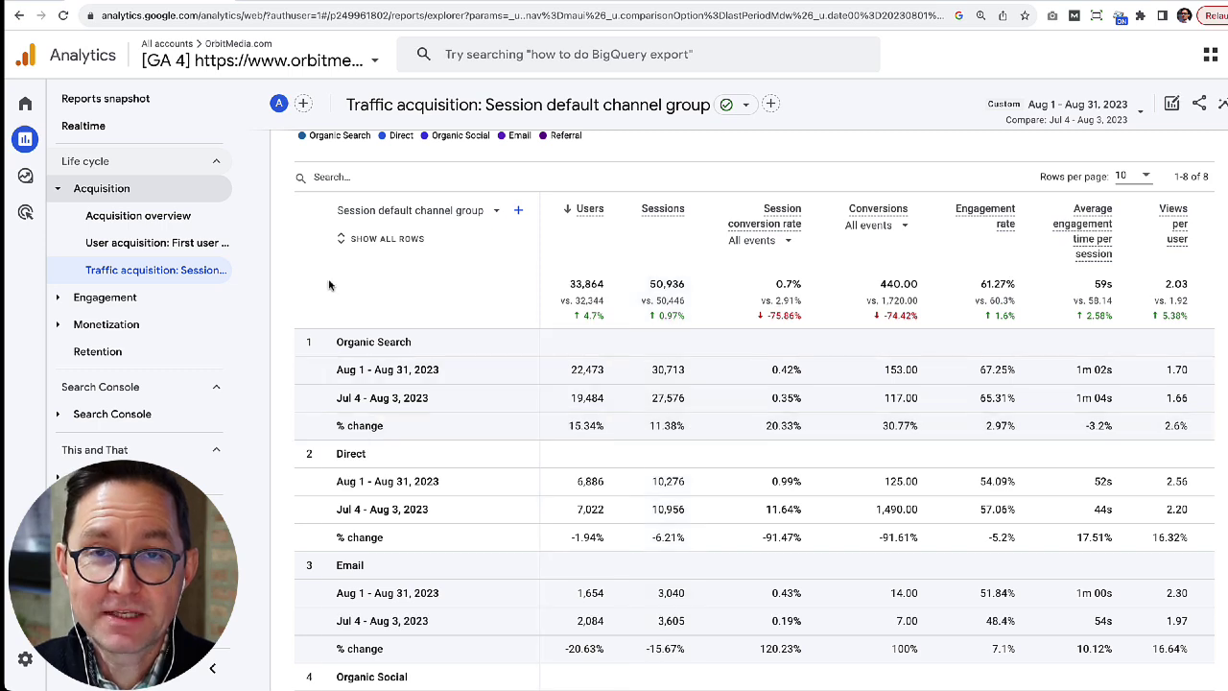
- Open the Landing page report under Engagement and examine the change in sessions for each landing page
click(59, 301)
click(140, 380)
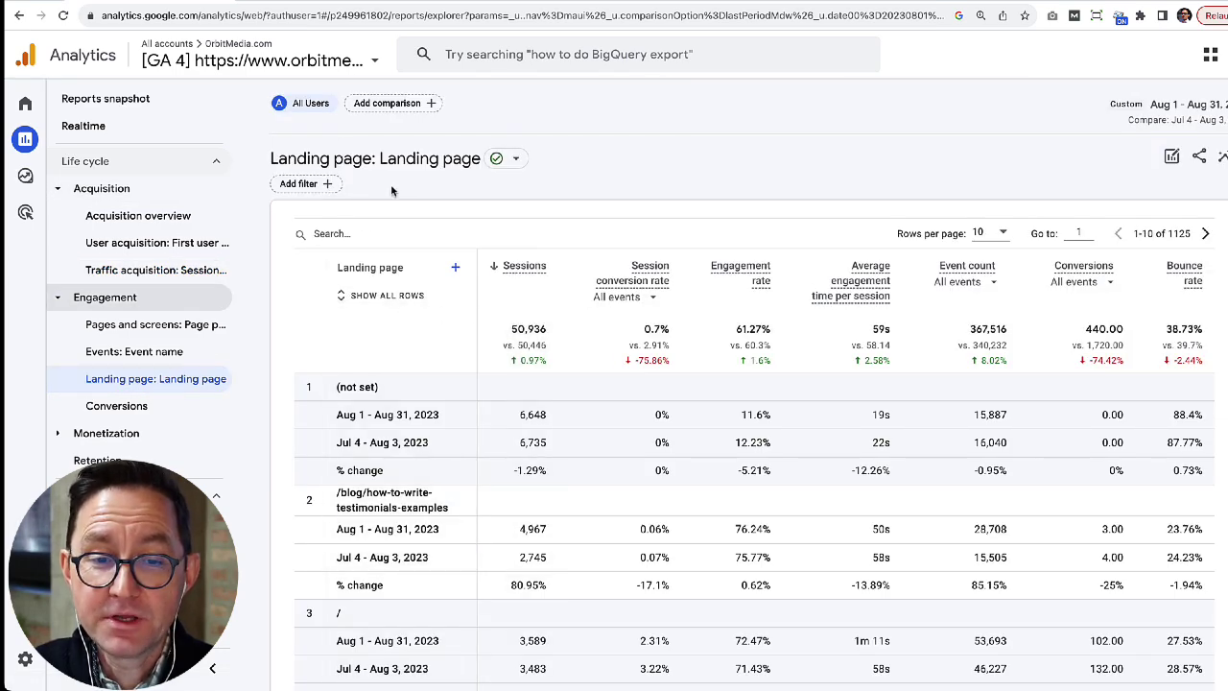
scroll(432, 351, down, 1)
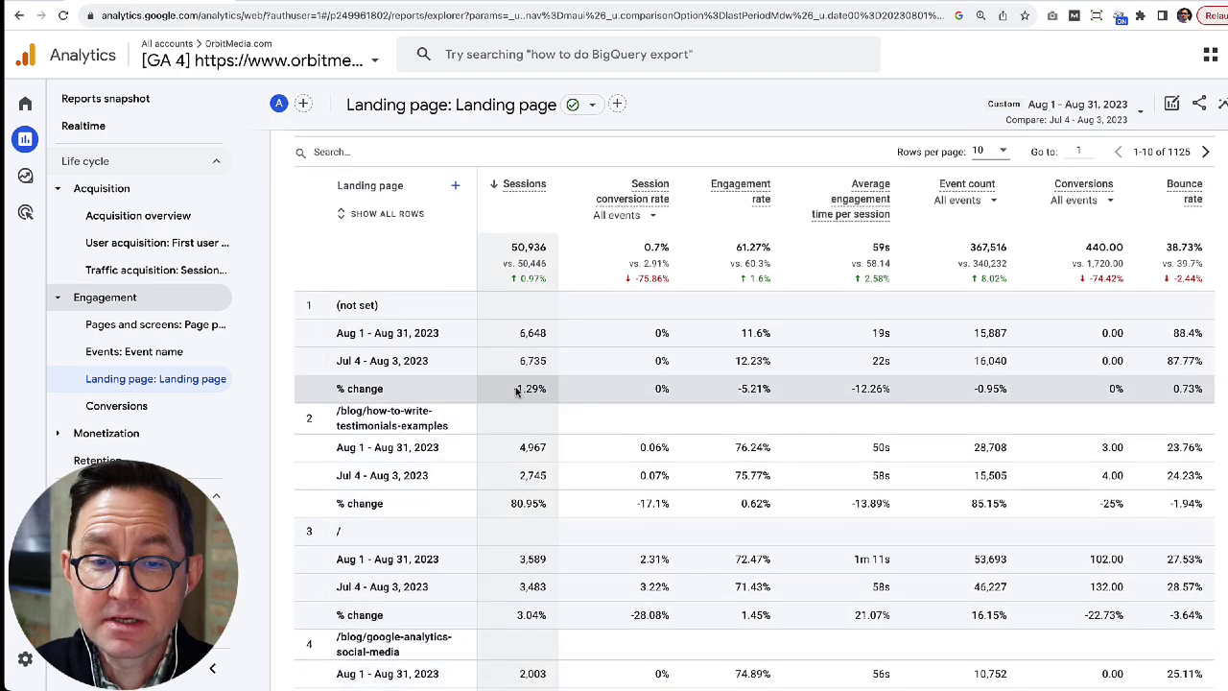
scroll(518, 413, down, 3)
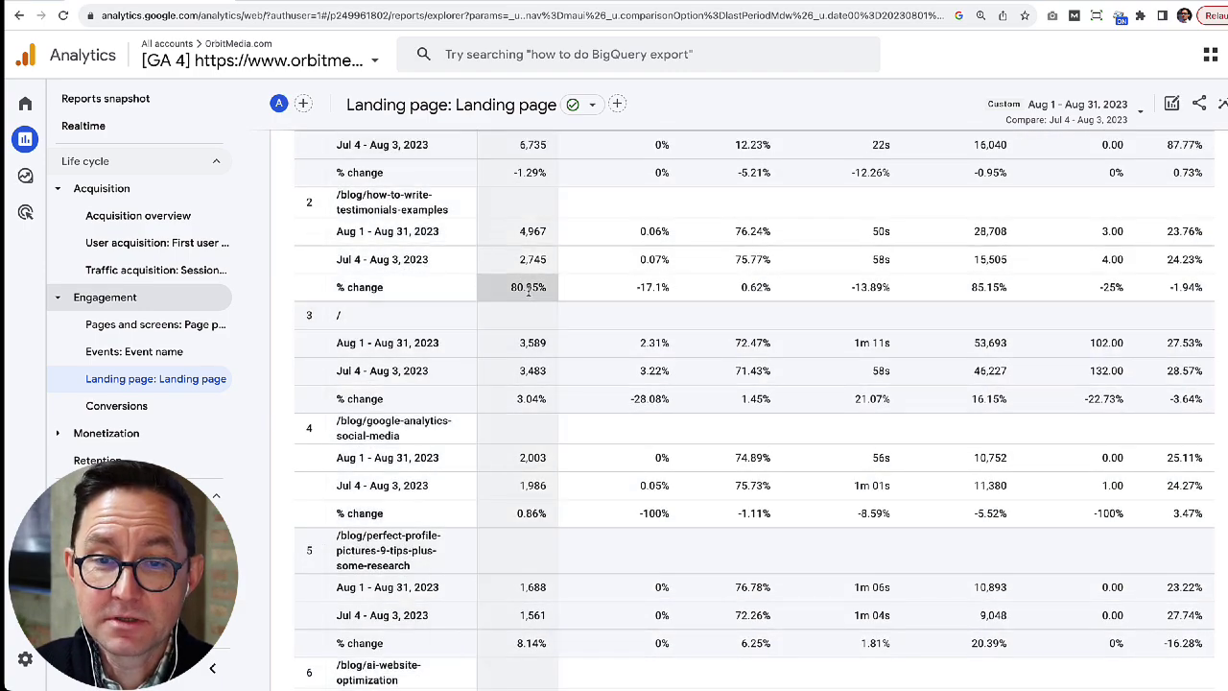
scroll(527, 293, down, 8)
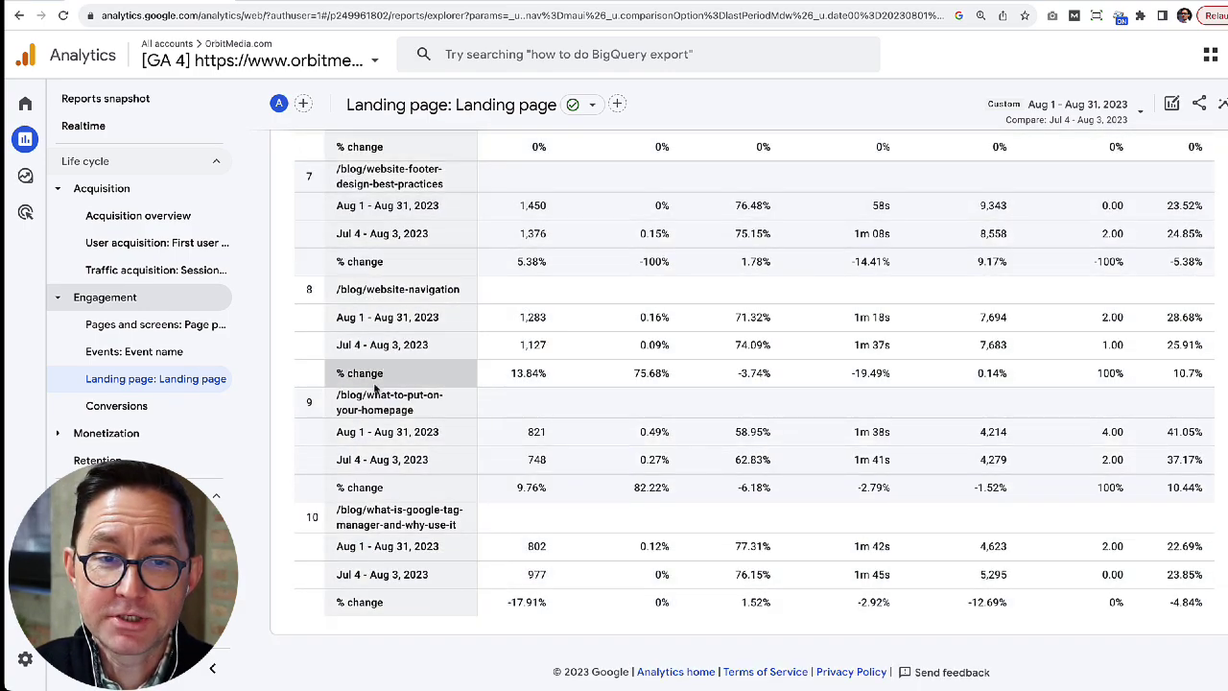
scroll(365, 401, up, 12)
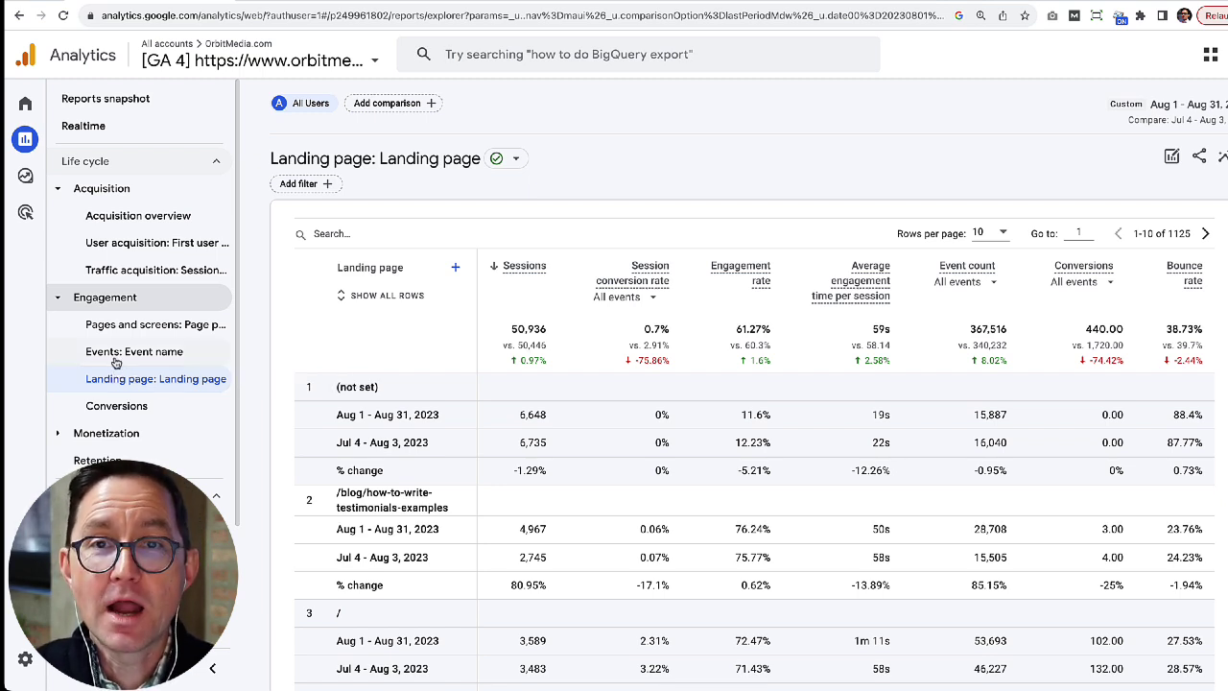
- Go to the Explorations area and create a blank exploration
mouse_move(25, 174)
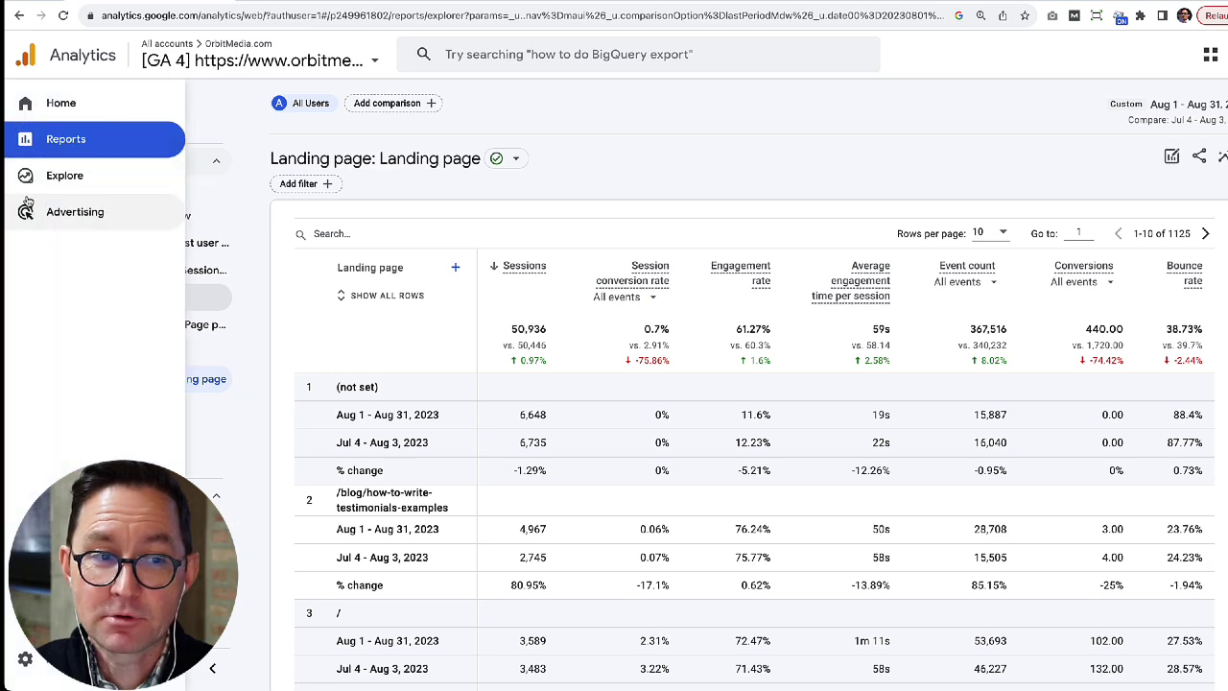
click(25, 176)
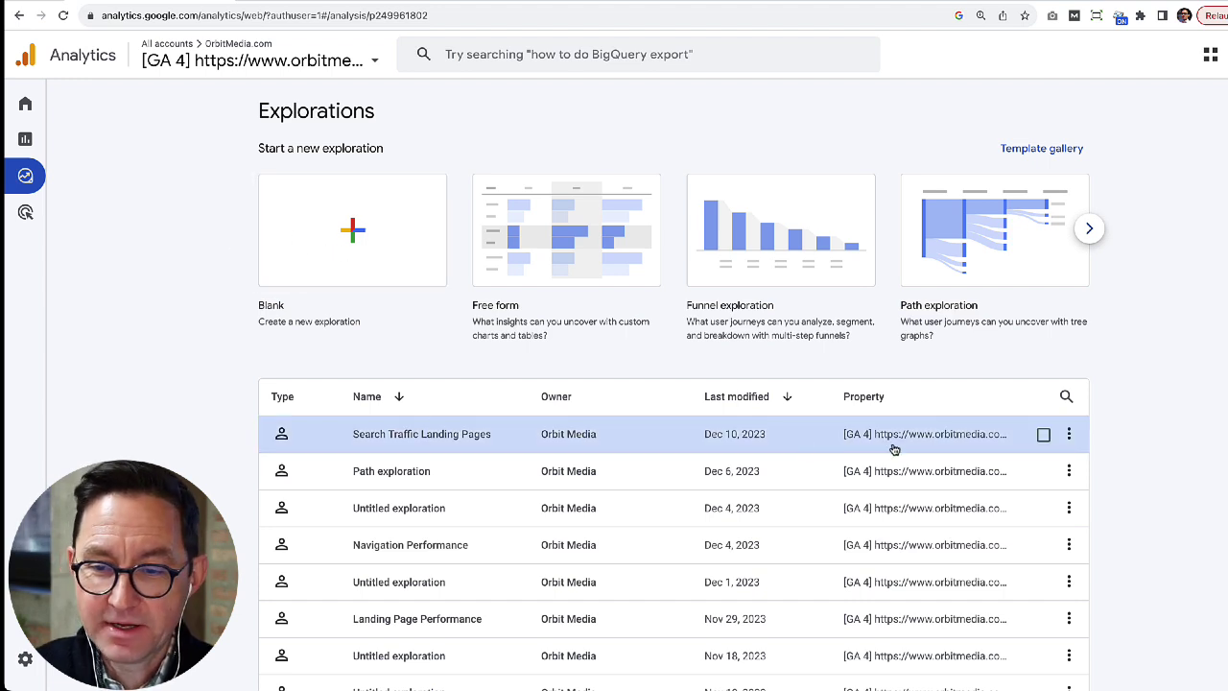
click(357, 235)
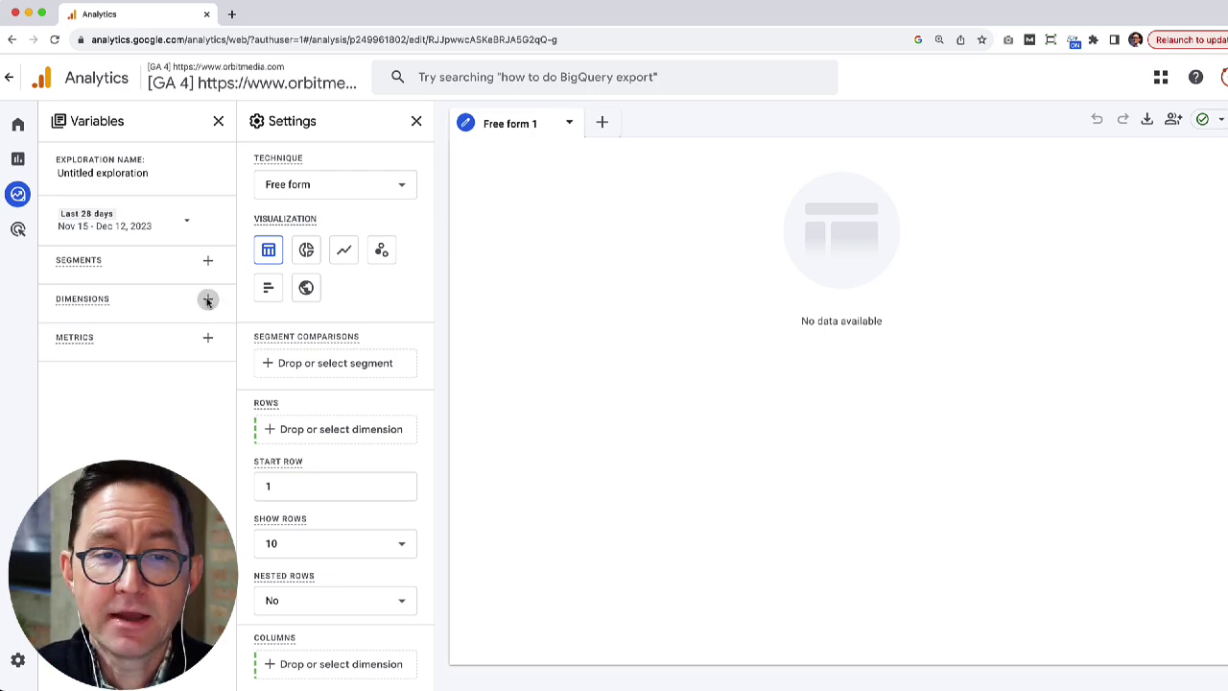
- Find the "Landing page + query string" dimension and import it into the exploration's variables
click(207, 301)
click(557, 83)
text(landing)
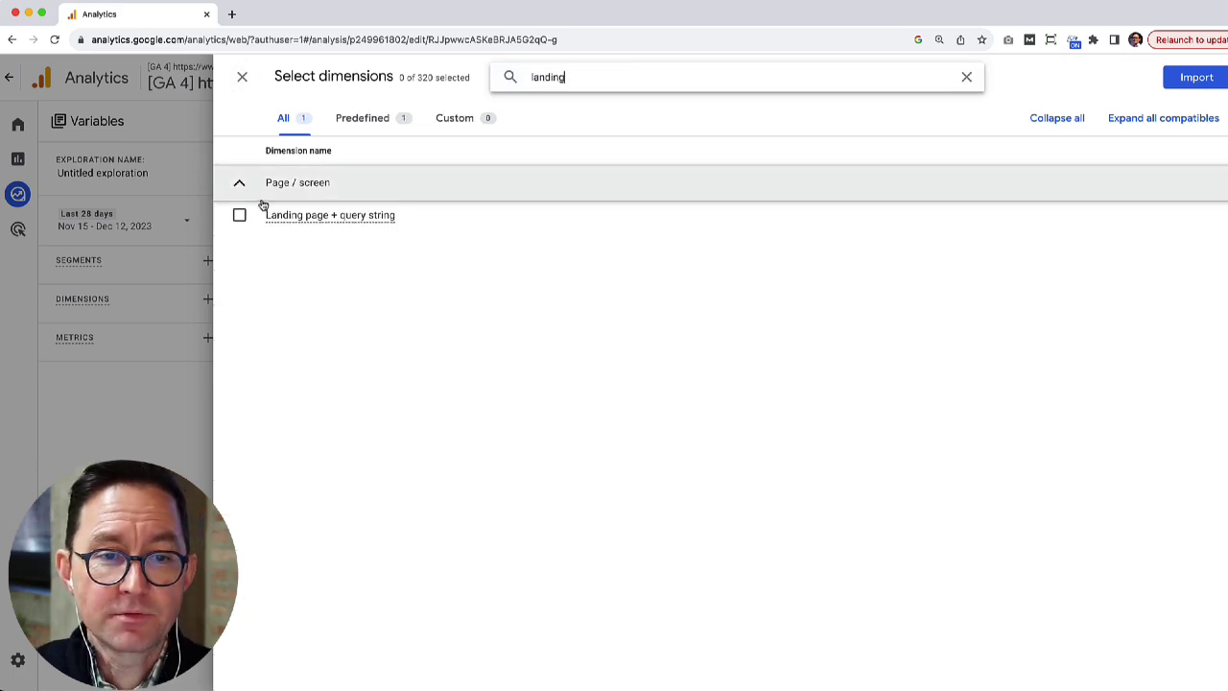
click(239, 215)
click(1196, 77)
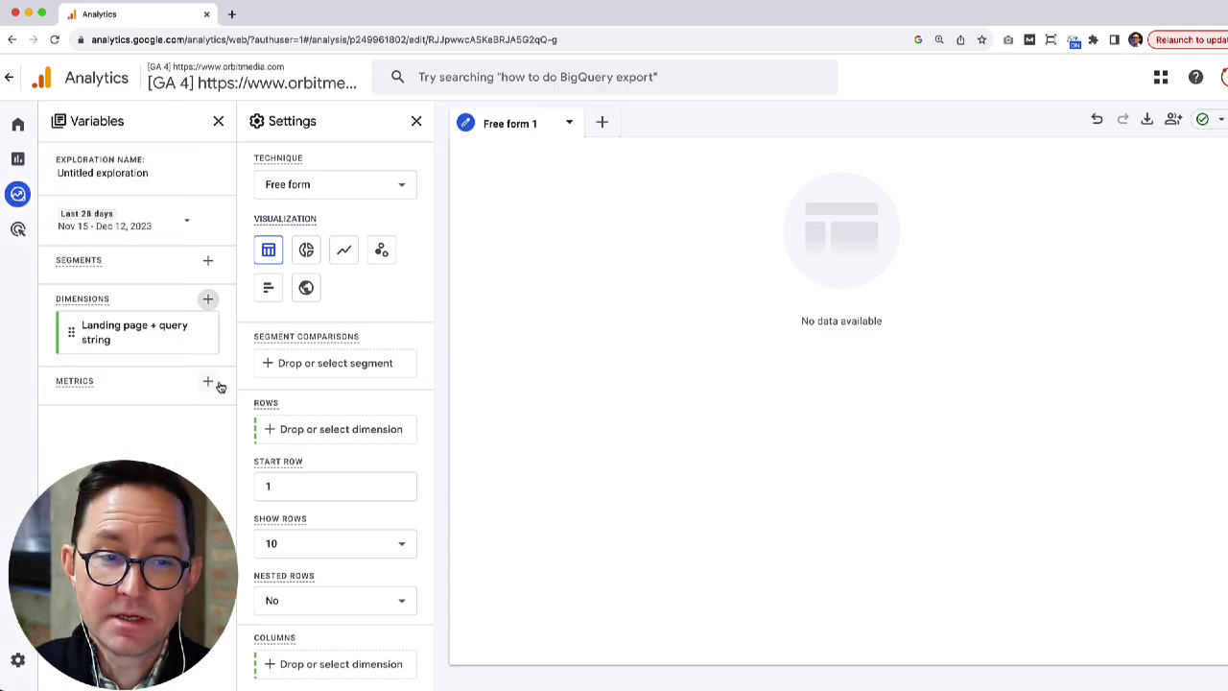
- Find the "Sessions" metric and import it into the exploration's variables
click(207, 383)
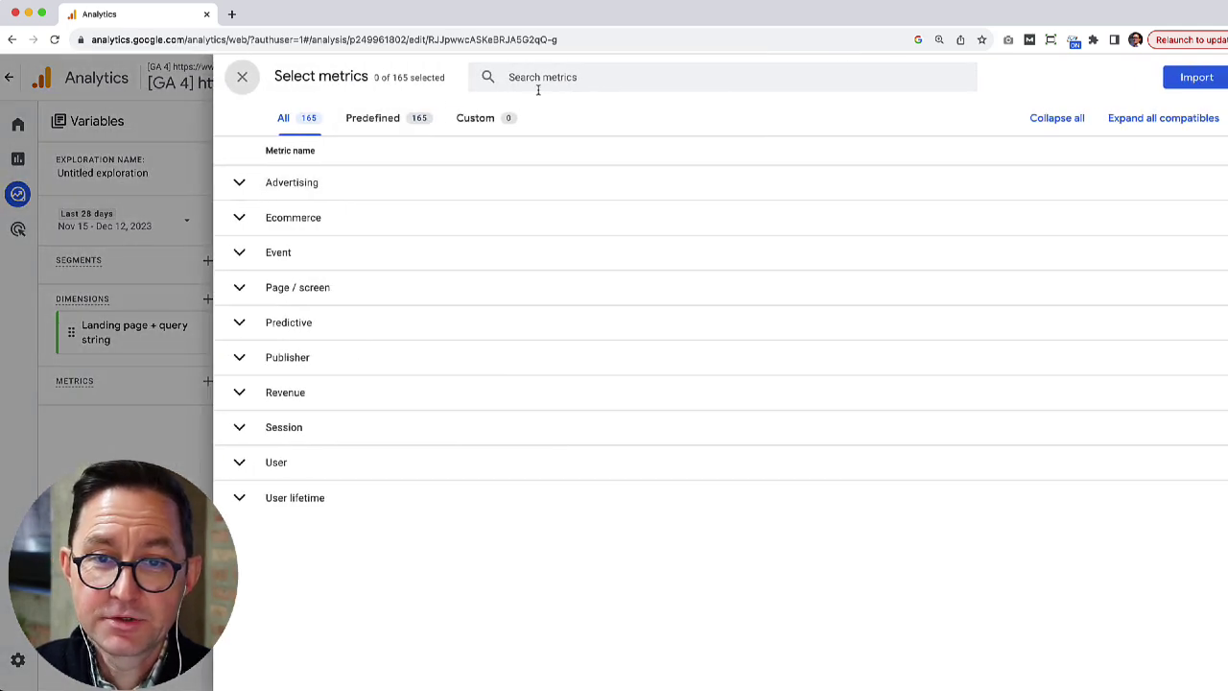
click(548, 77)
text(session)
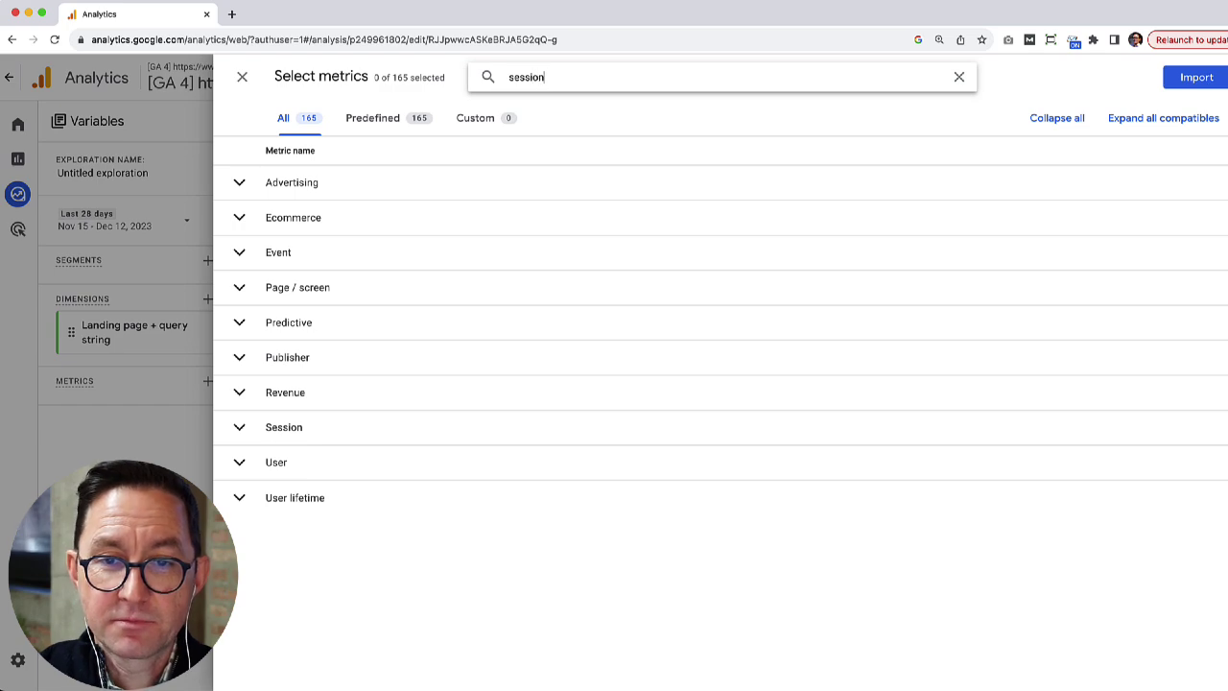
click(240, 518)
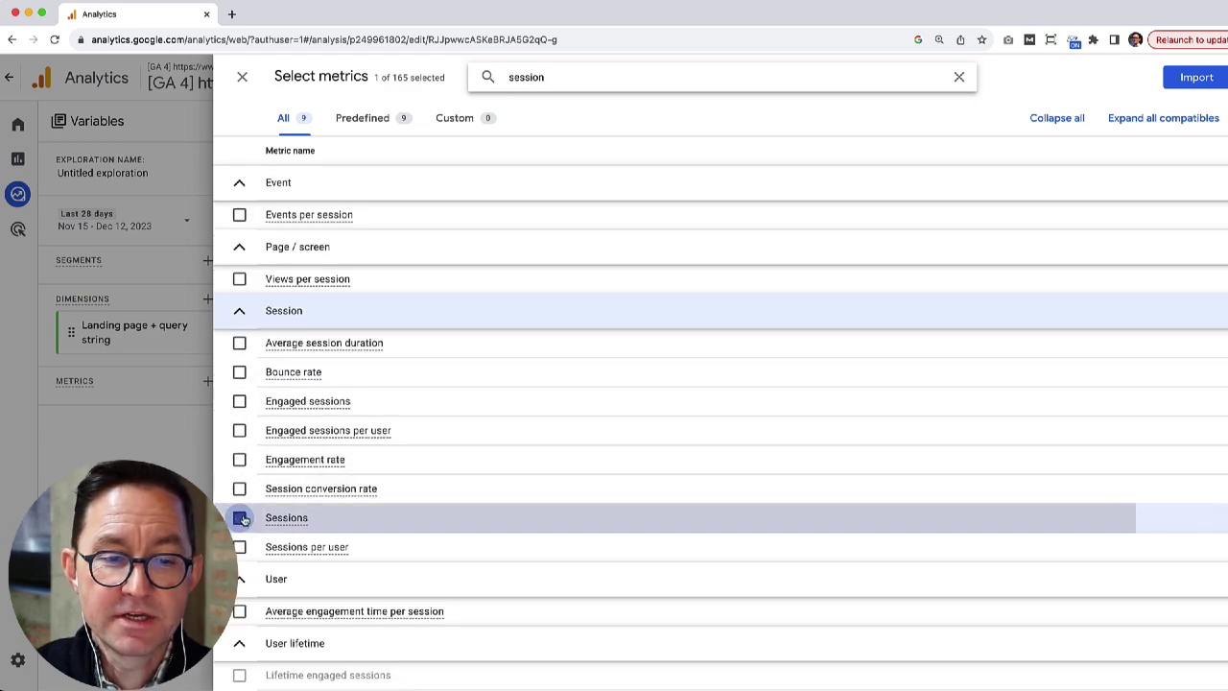
click(1190, 77)
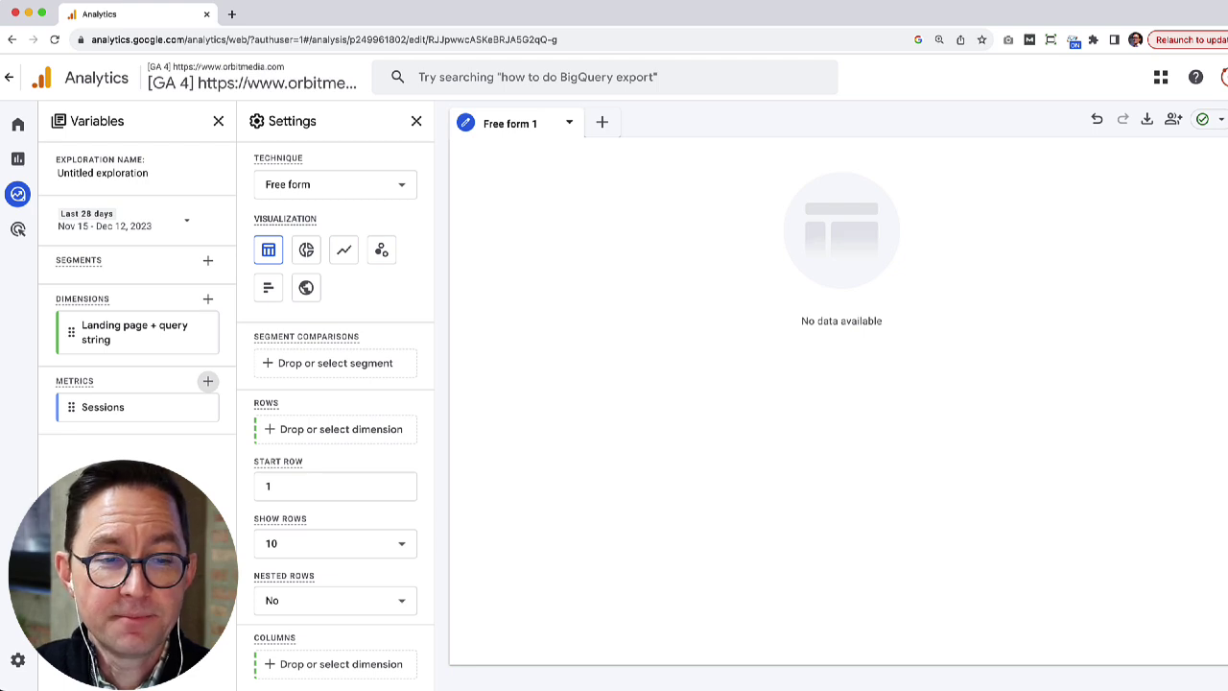
- Use "Landing page + query string" as the table's rows and "Sessions" as its values
click(299, 432)
click(331, 363)
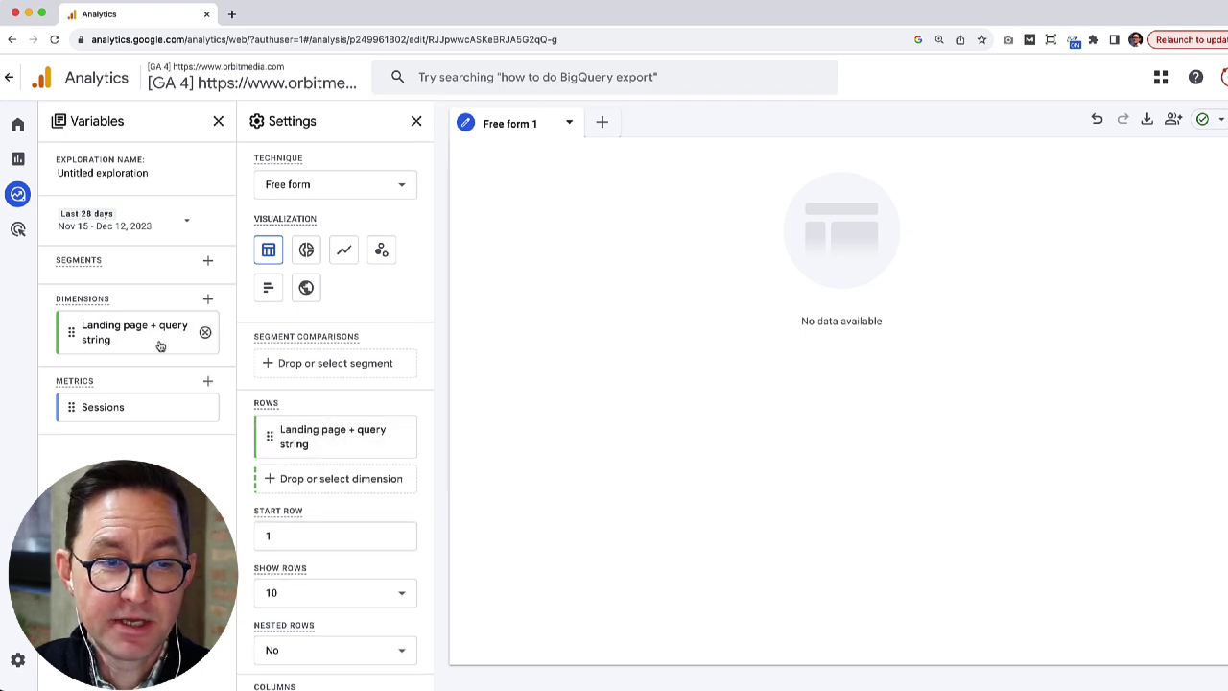
scroll(323, 458, down, 5)
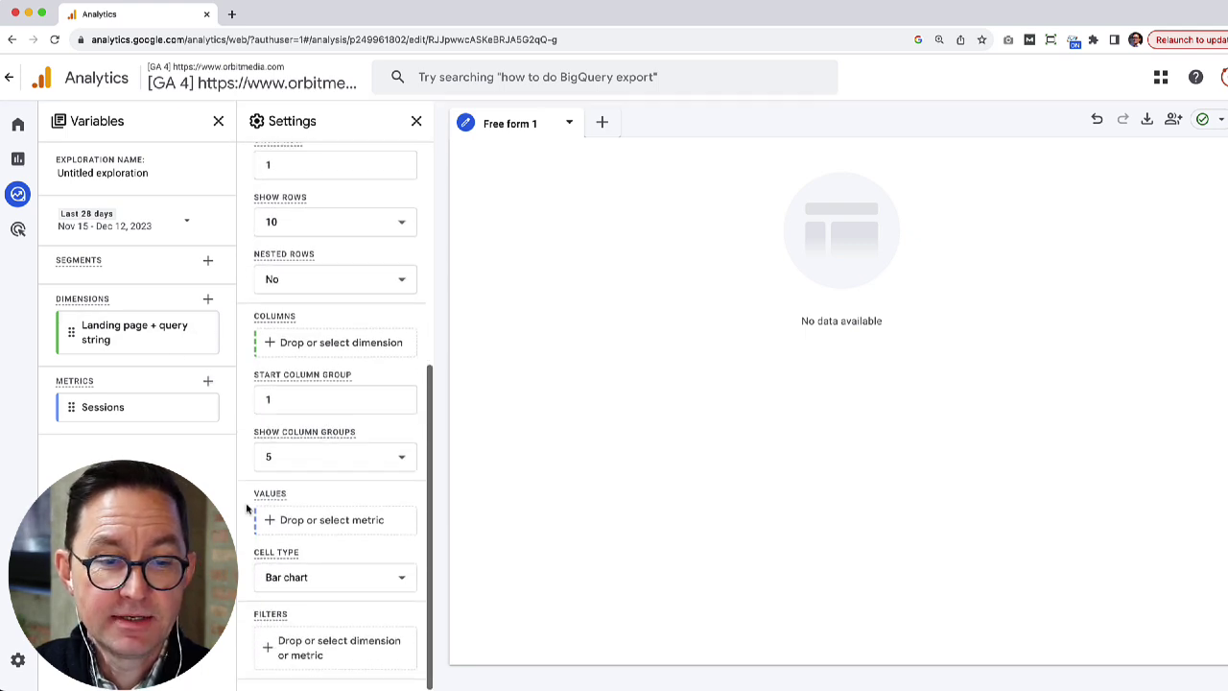
click(302, 519)
click(352, 551)
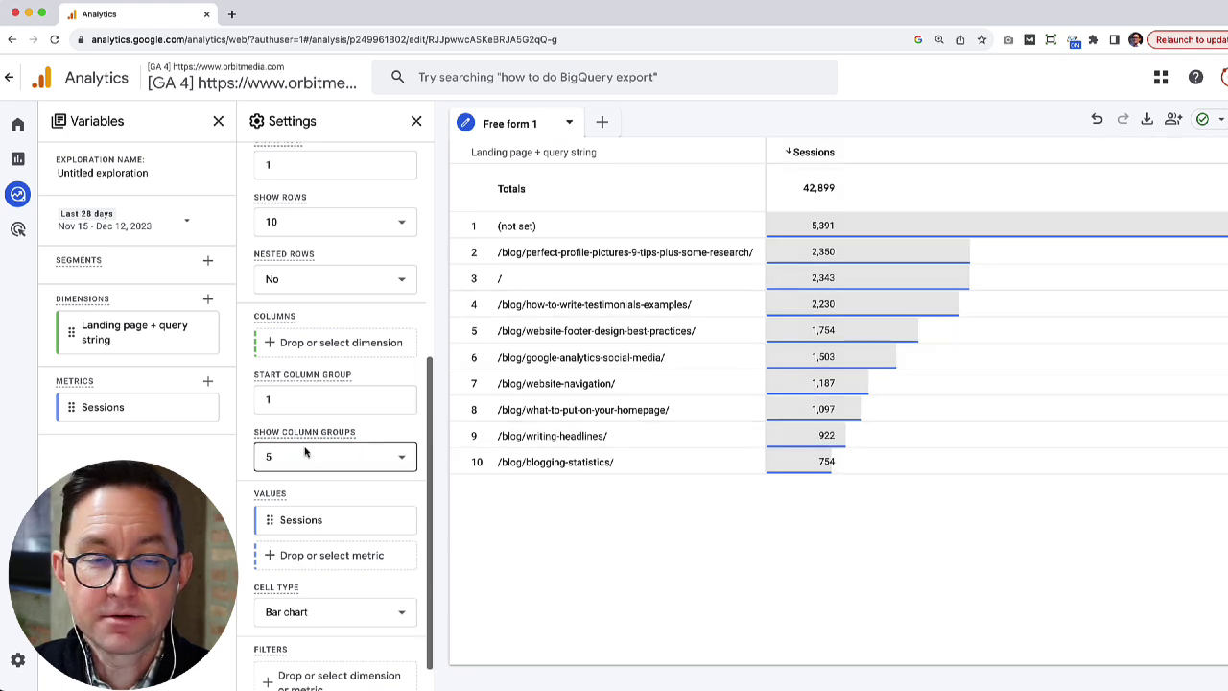
- Start a new custom session segment for the exploration
scroll(309, 343, up, 5)
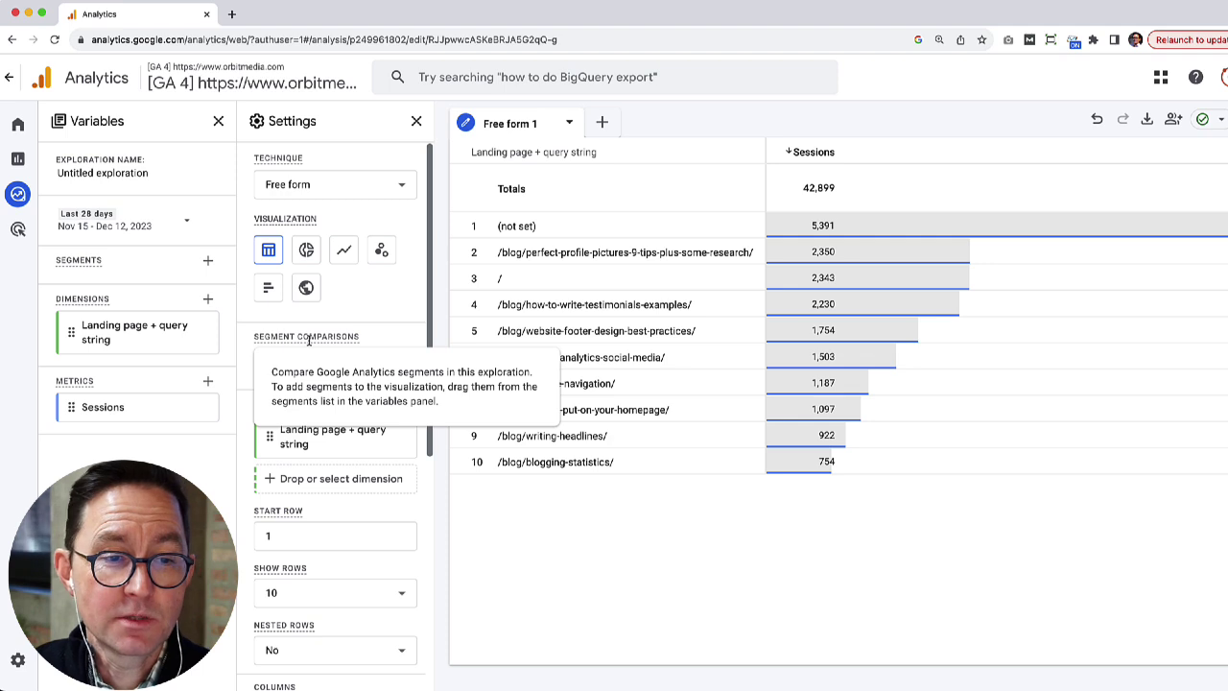
click(208, 263)
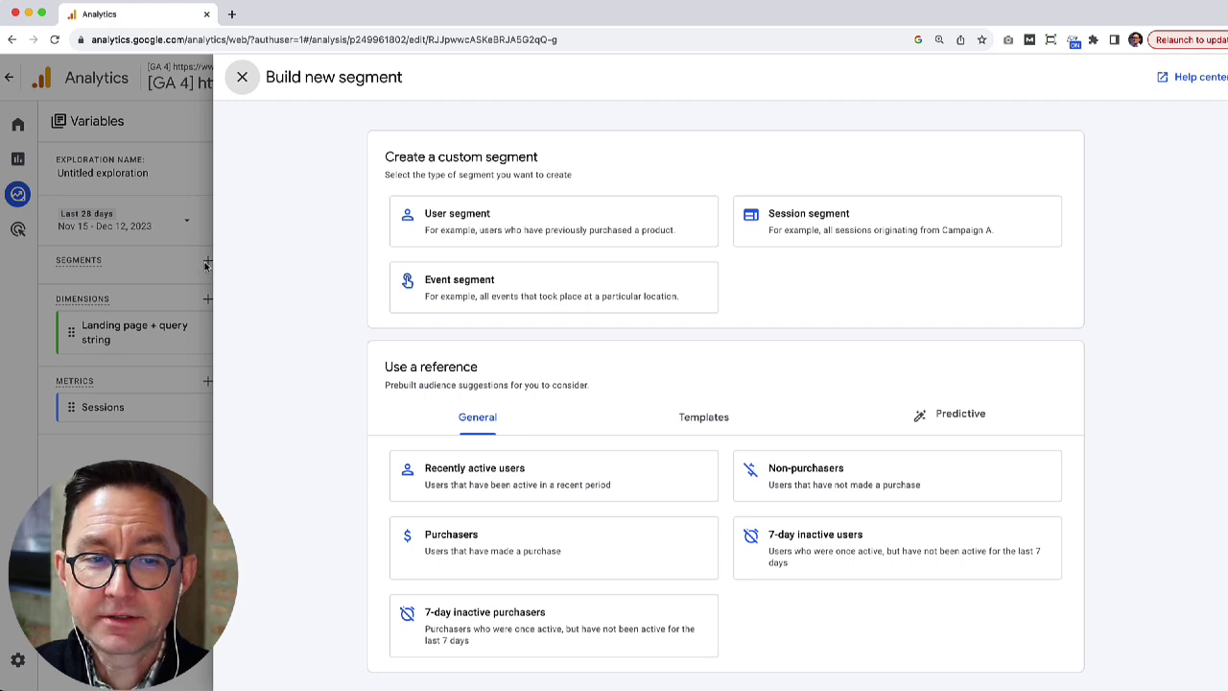
click(836, 236)
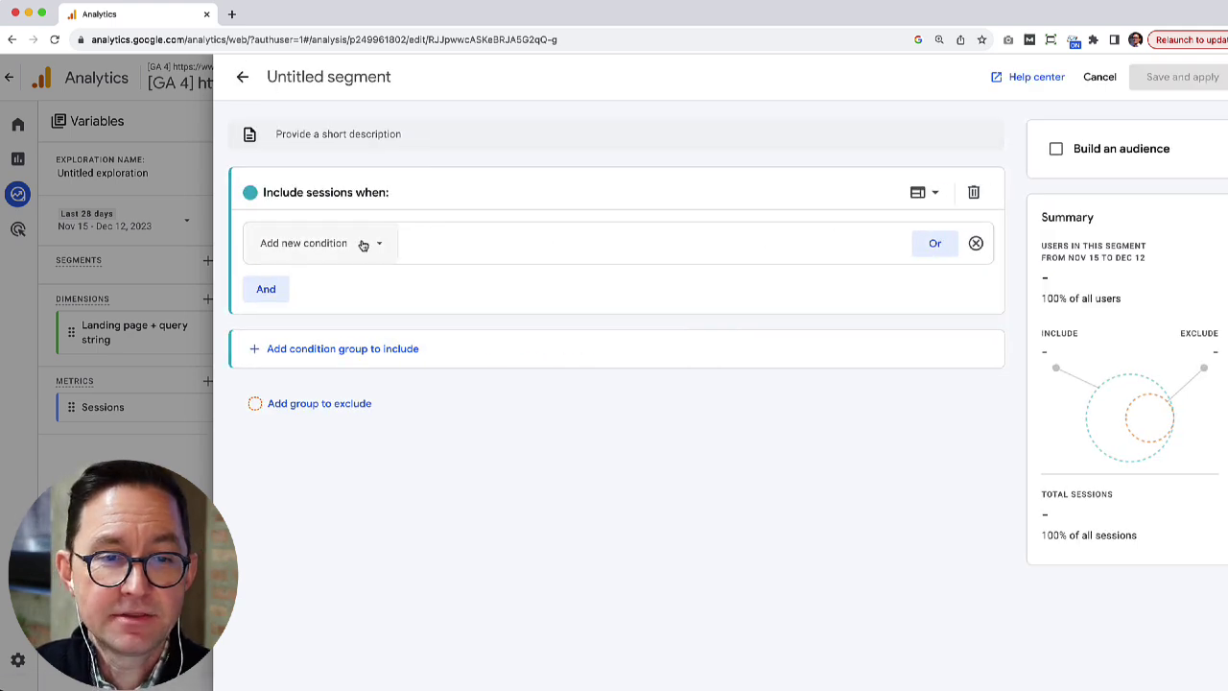
- Find the session-scoped "Session medium" dimension and use it as the segment's include condition
click(363, 244)
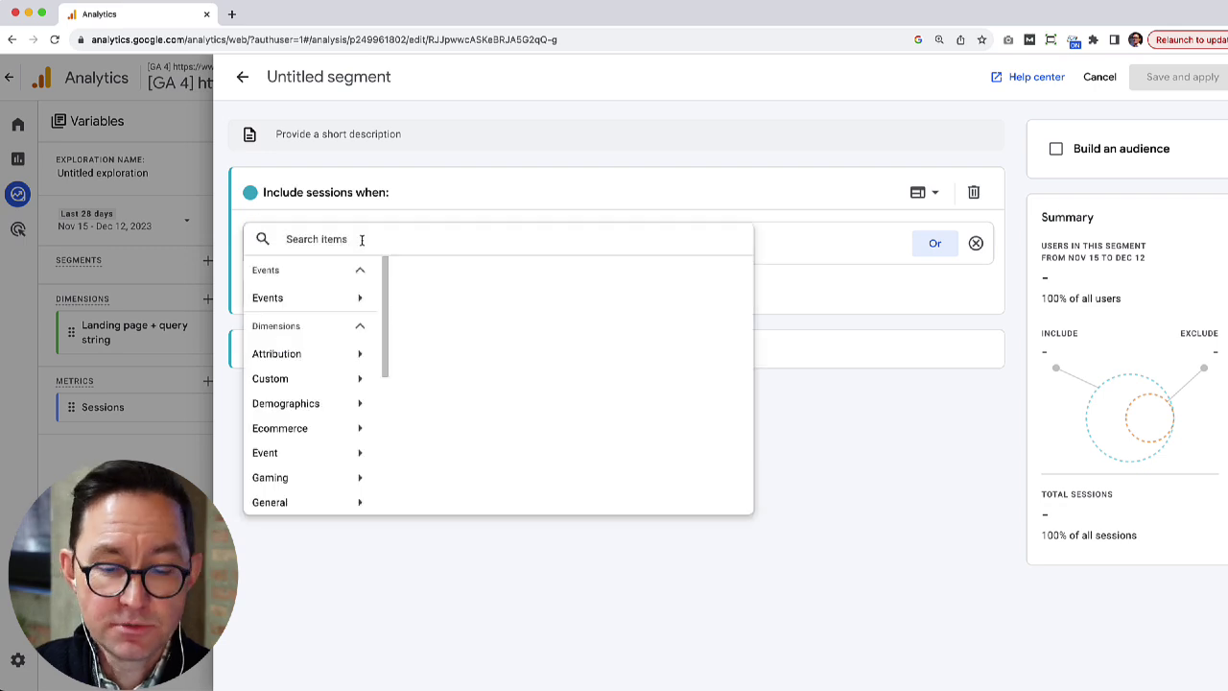
text(medium)
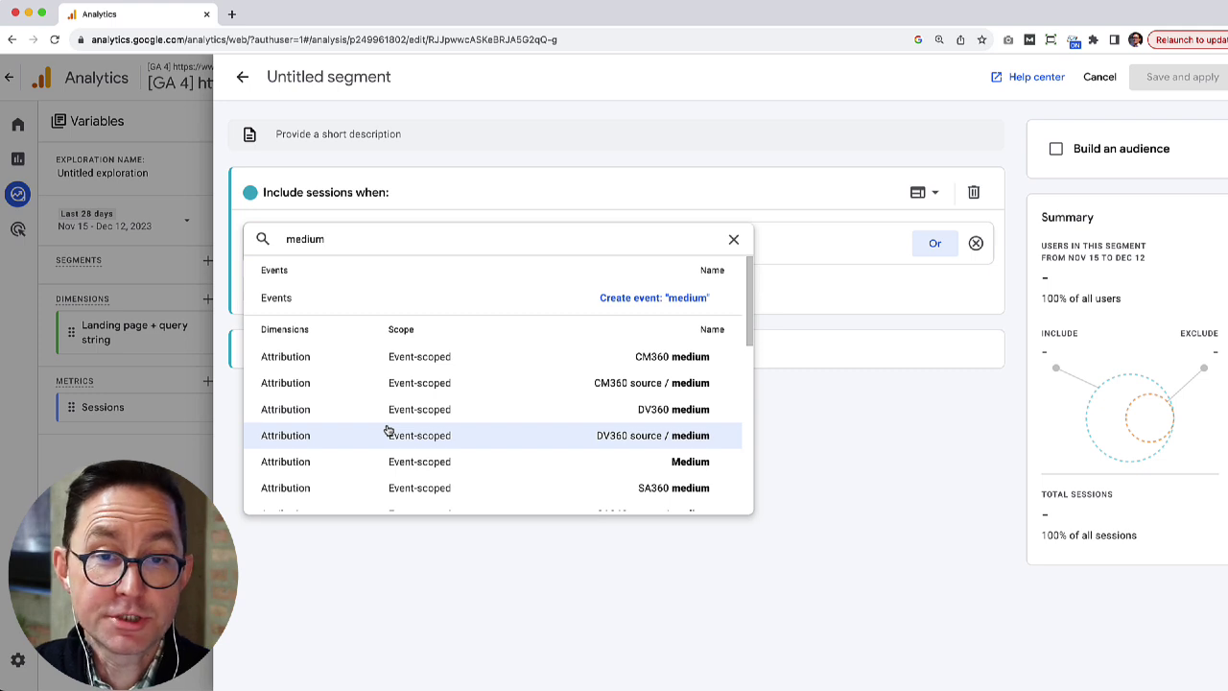
scroll(387, 430, down, 2)
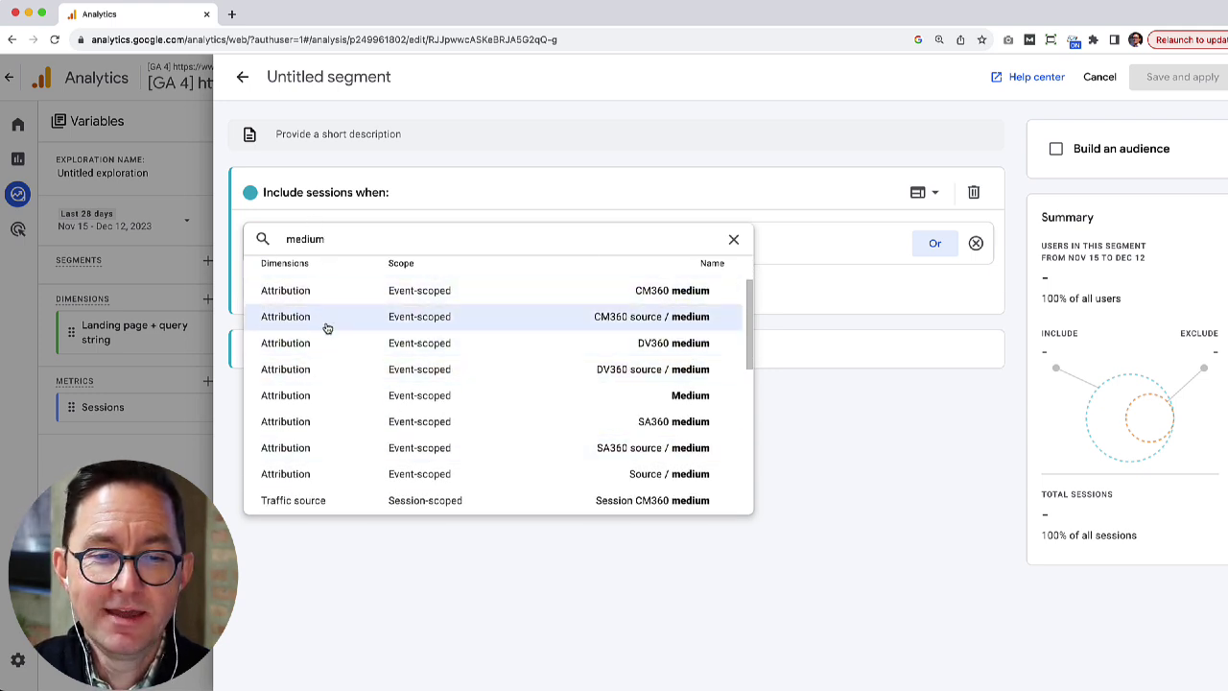
scroll(325, 332, up, 3)
scroll(336, 360, down, 6)
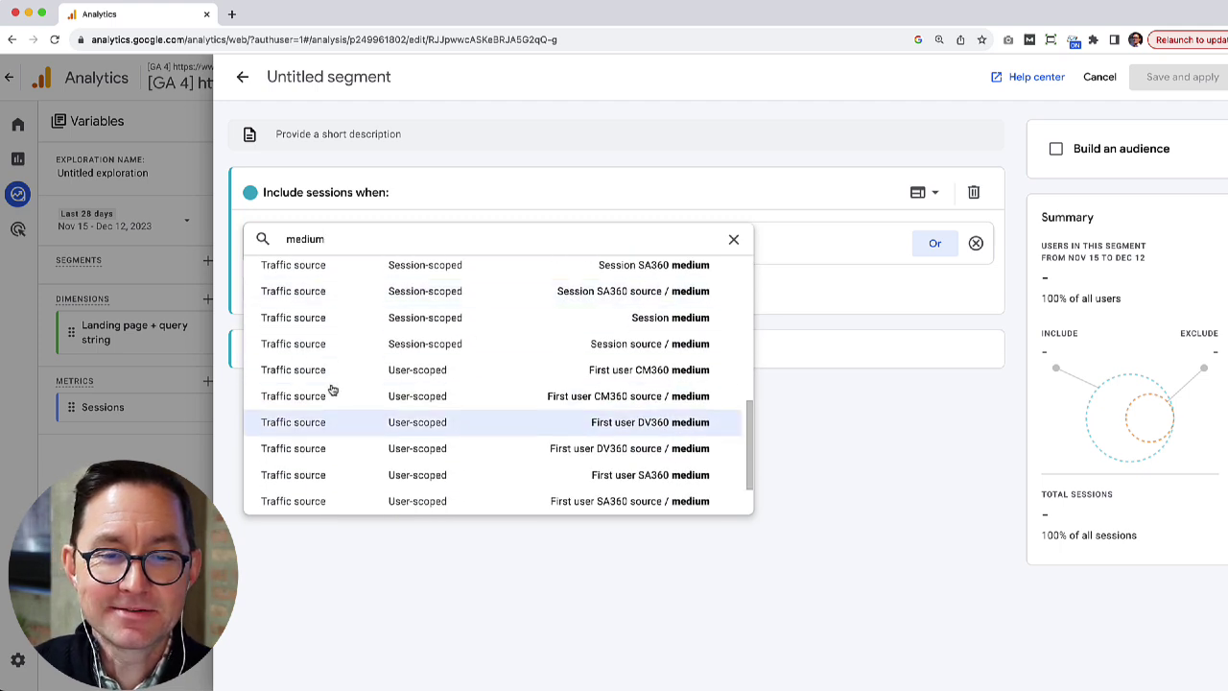
scroll(383, 370, down, 2)
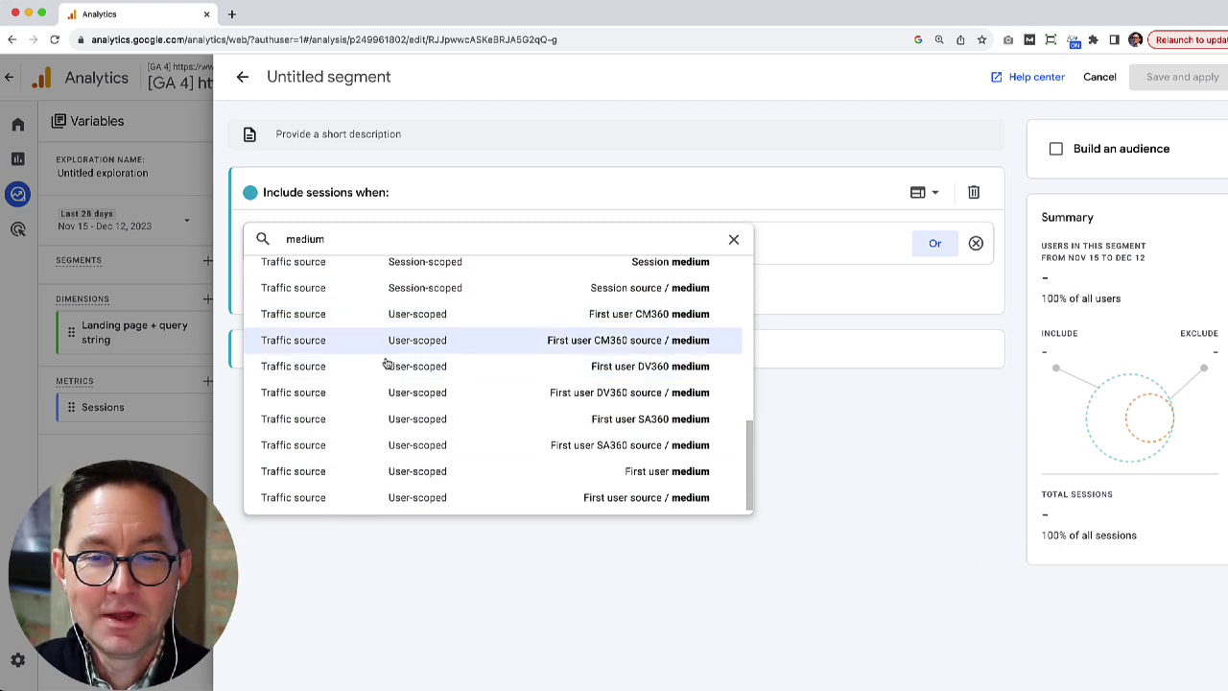
scroll(643, 365, up, 1)
scroll(633, 321, up, 1)
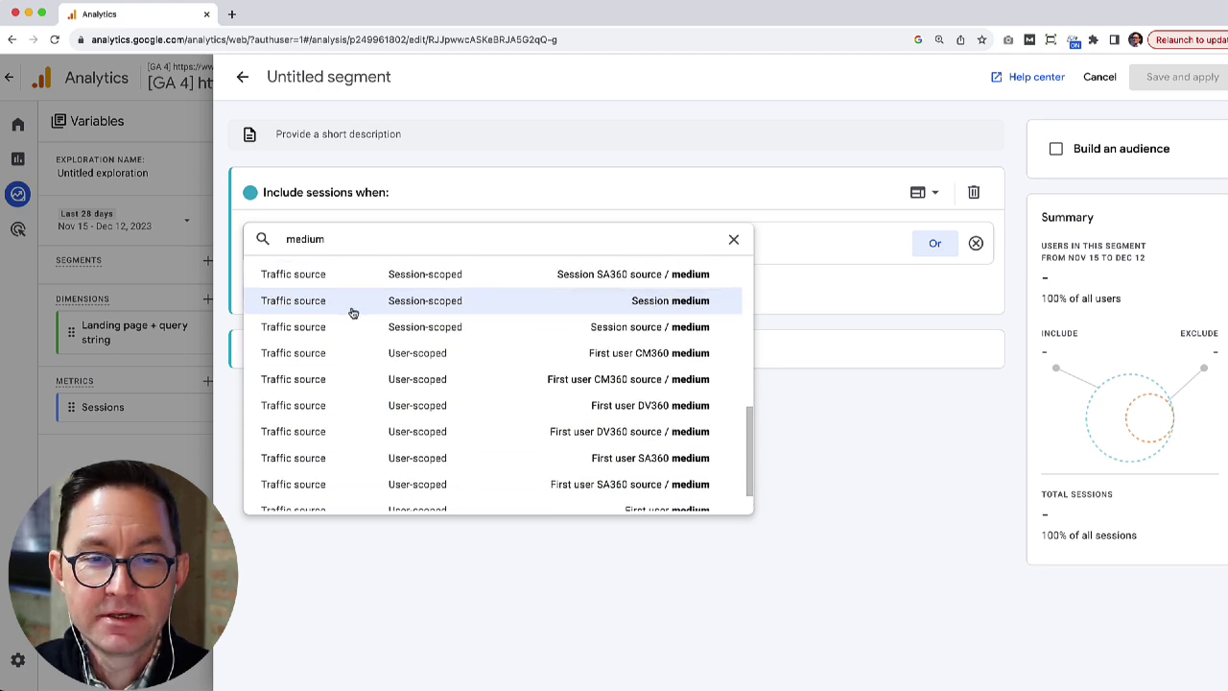
scroll(353, 313, up, 10)
scroll(352, 431, down, 8)
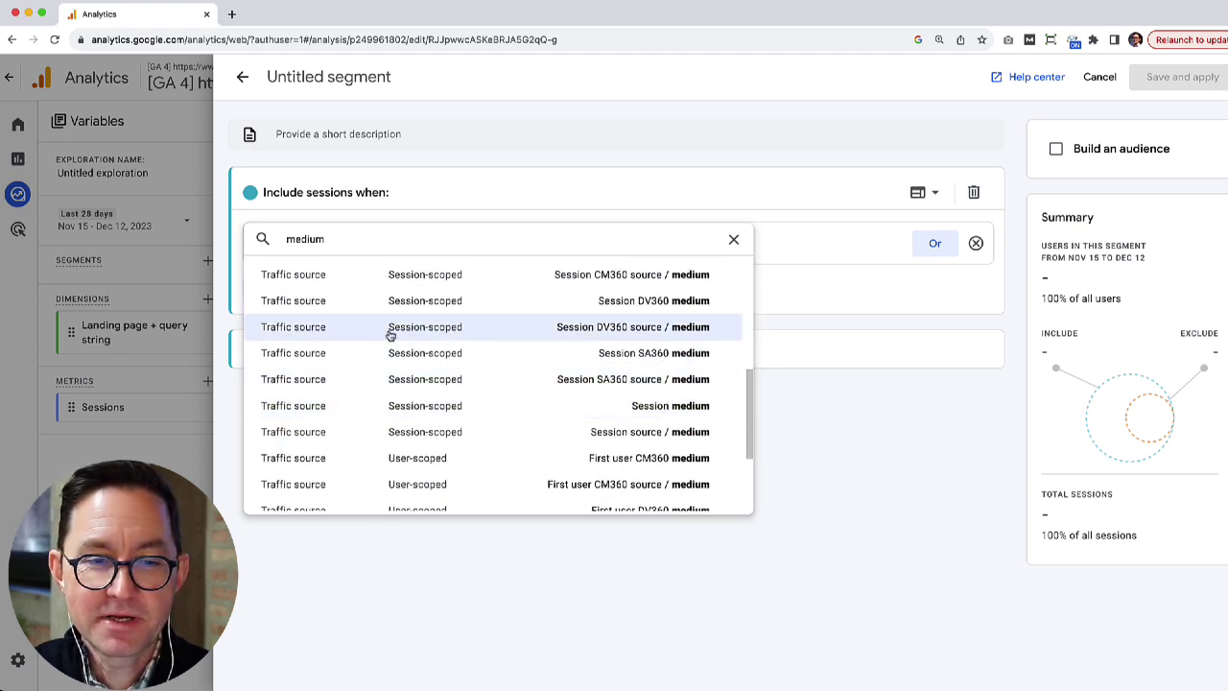
click(670, 407)
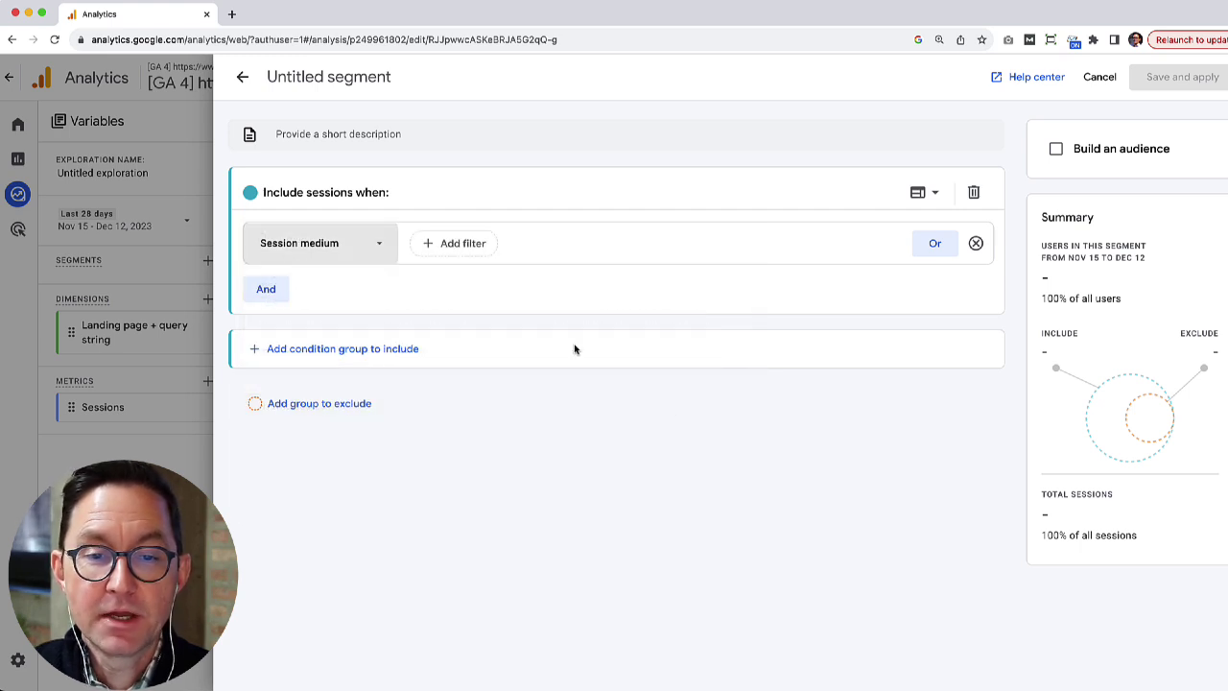
- Filter the "Session medium" condition to values that exactly match "organic"
click(450, 247)
click(463, 278)
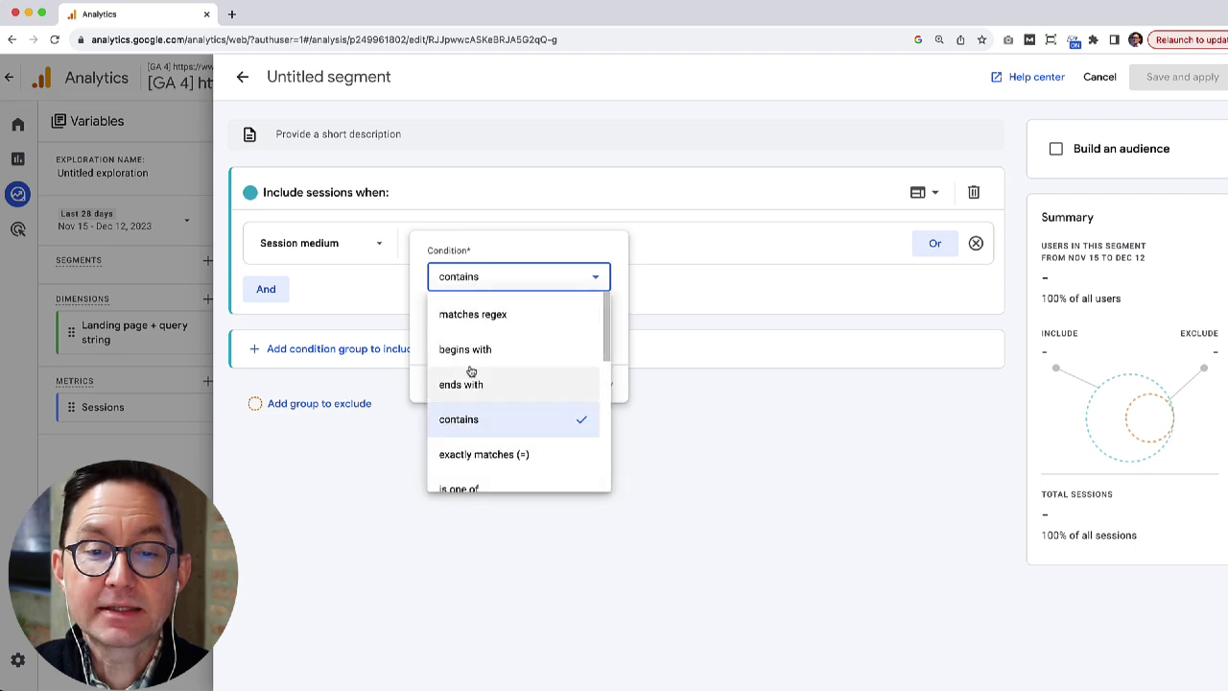
click(469, 451)
click(469, 320)
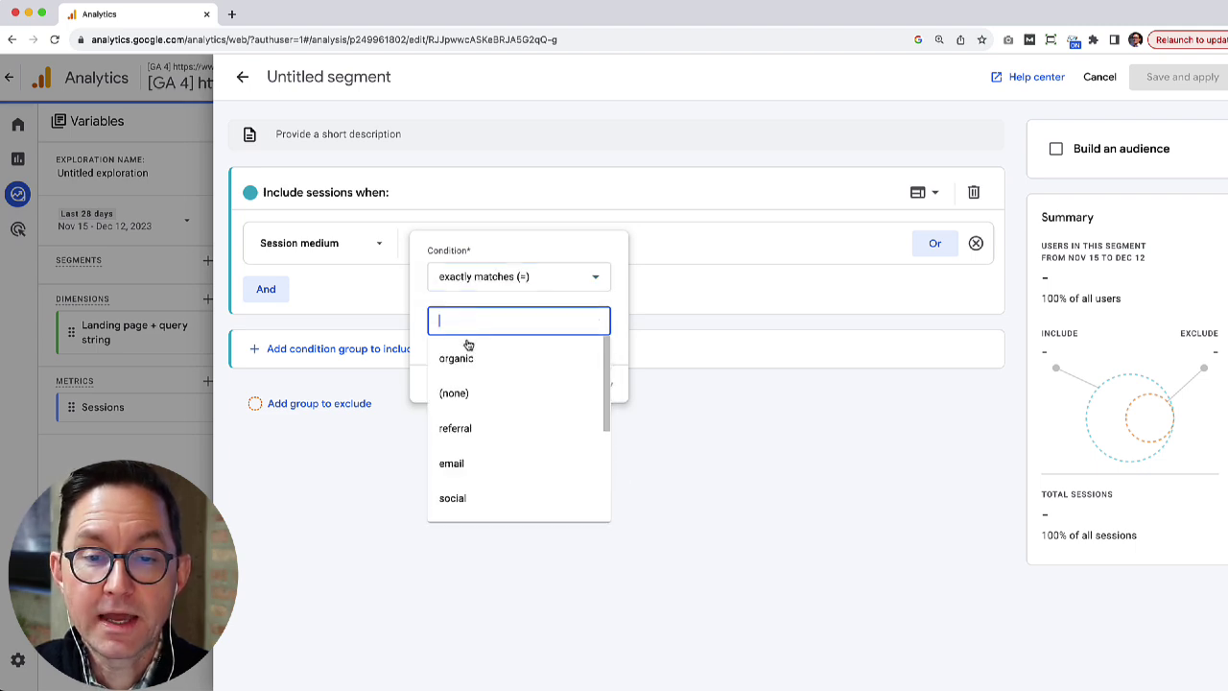
click(472, 357)
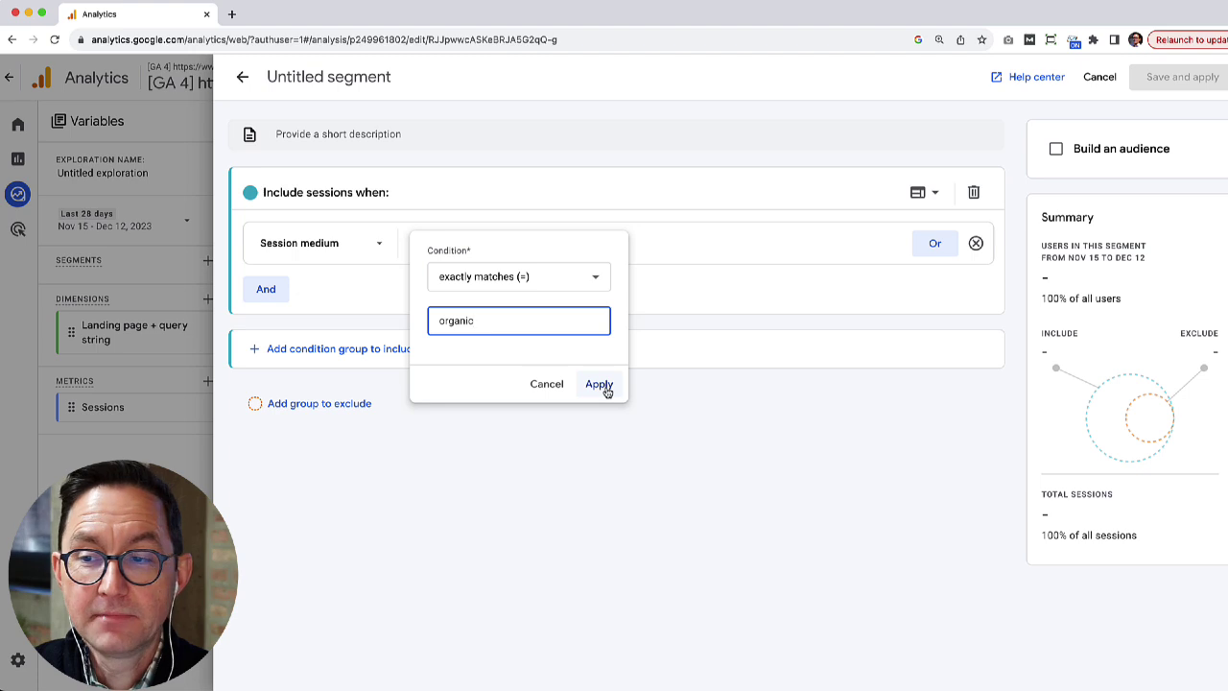
click(599, 385)
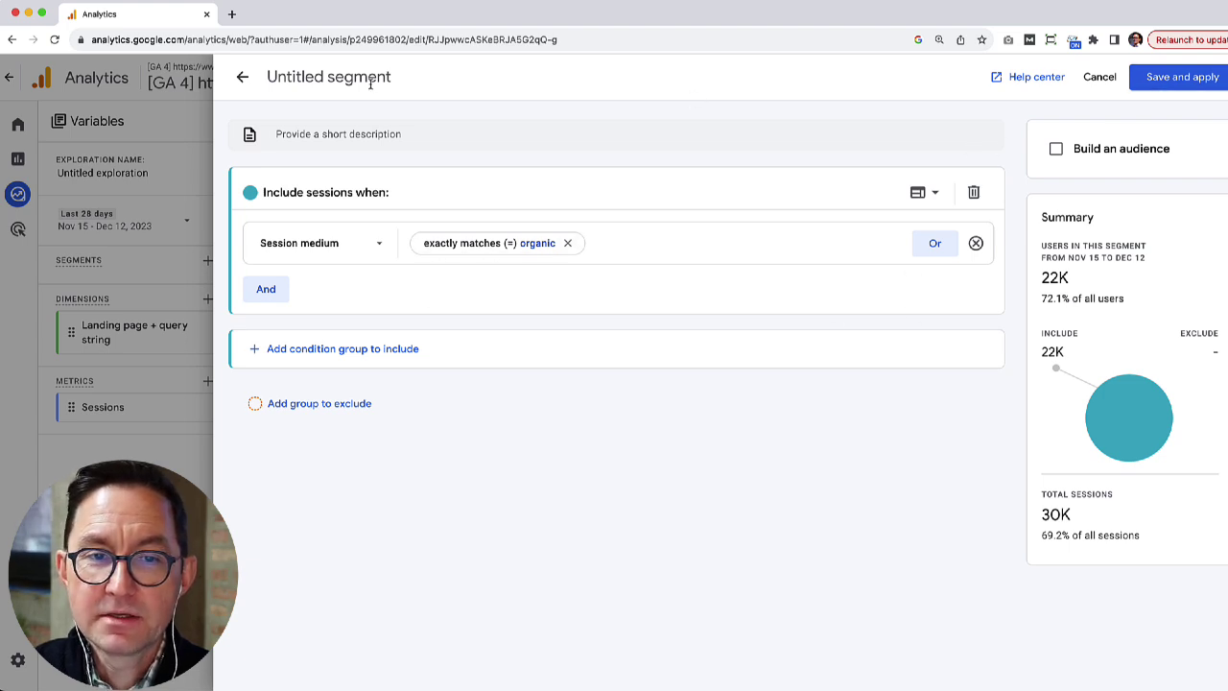
- Name the segment "Organic Sessions", then save and apply it to the exploration
click(331, 81)
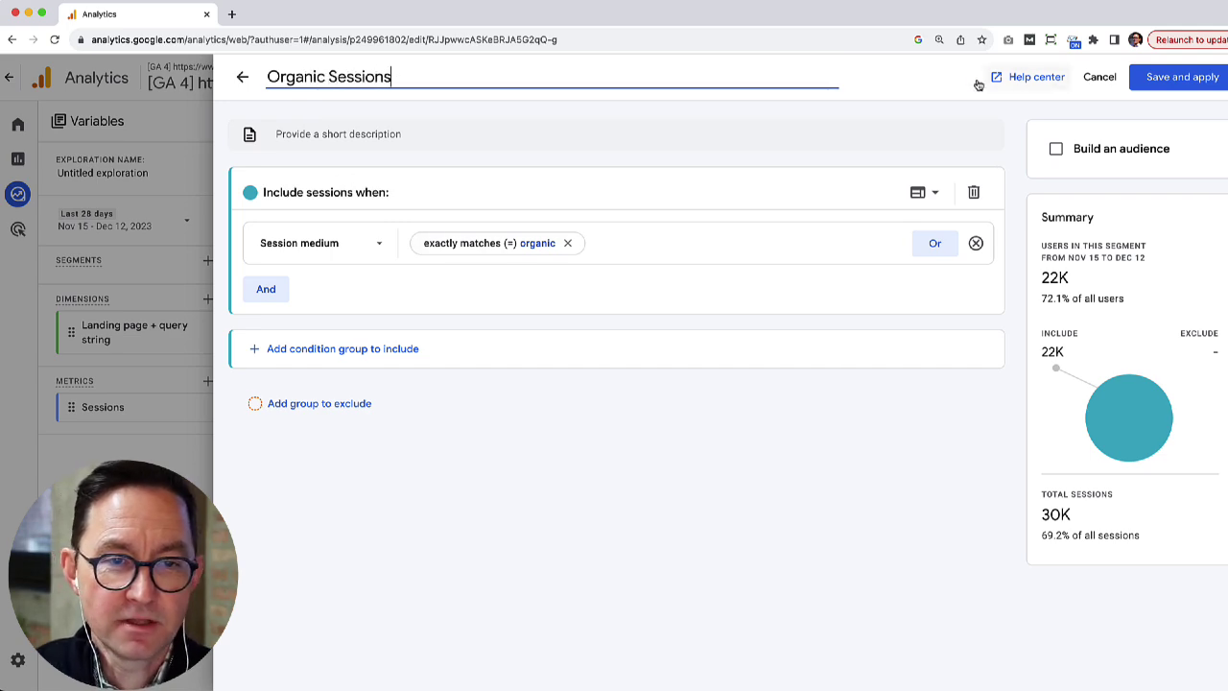
click(1182, 76)
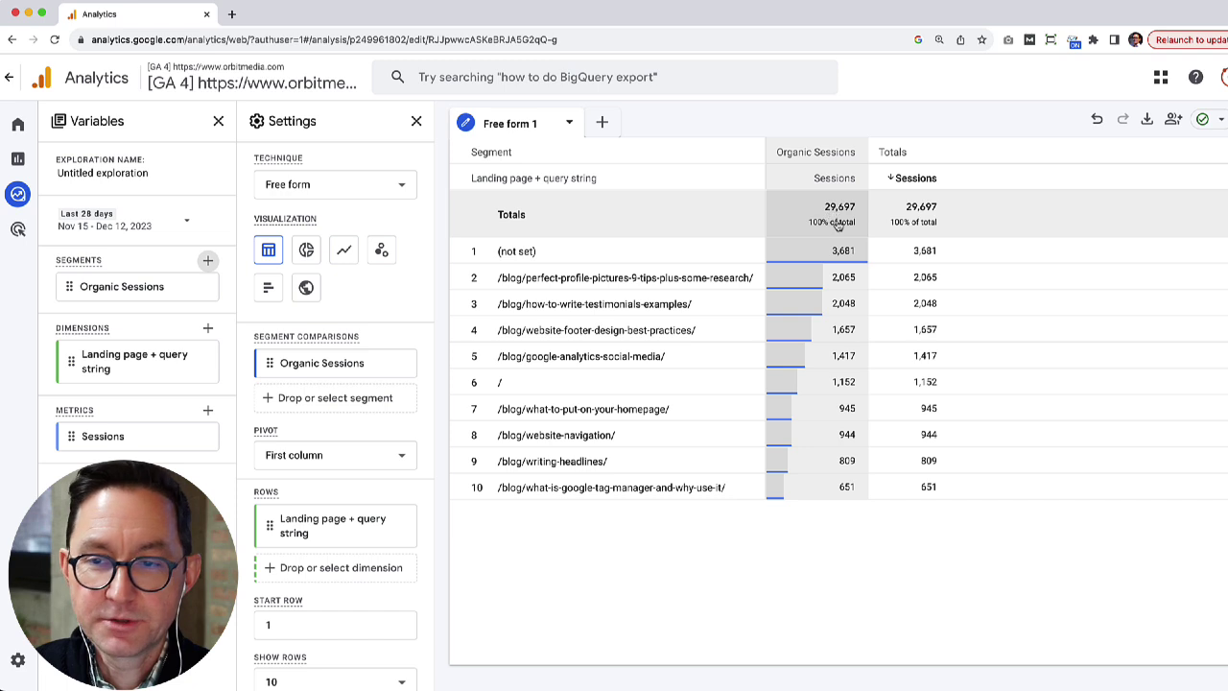
- Set the exploration's date range to Aug 1–31, 2023 and compare it with the preceding period, Jul 4–Aug 3, 2023
click(117, 227)
scroll(359, 407, up, 3)
scroll(359, 407, up, 5)
click(322, 382)
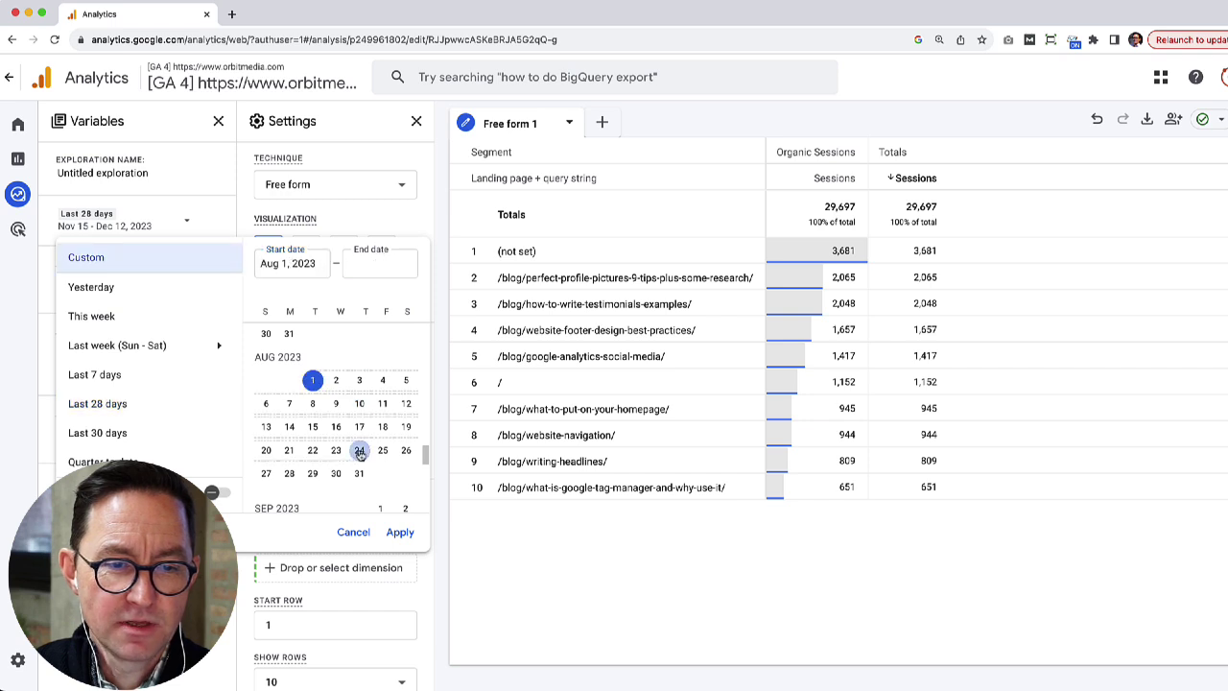
click(359, 474)
click(211, 491)
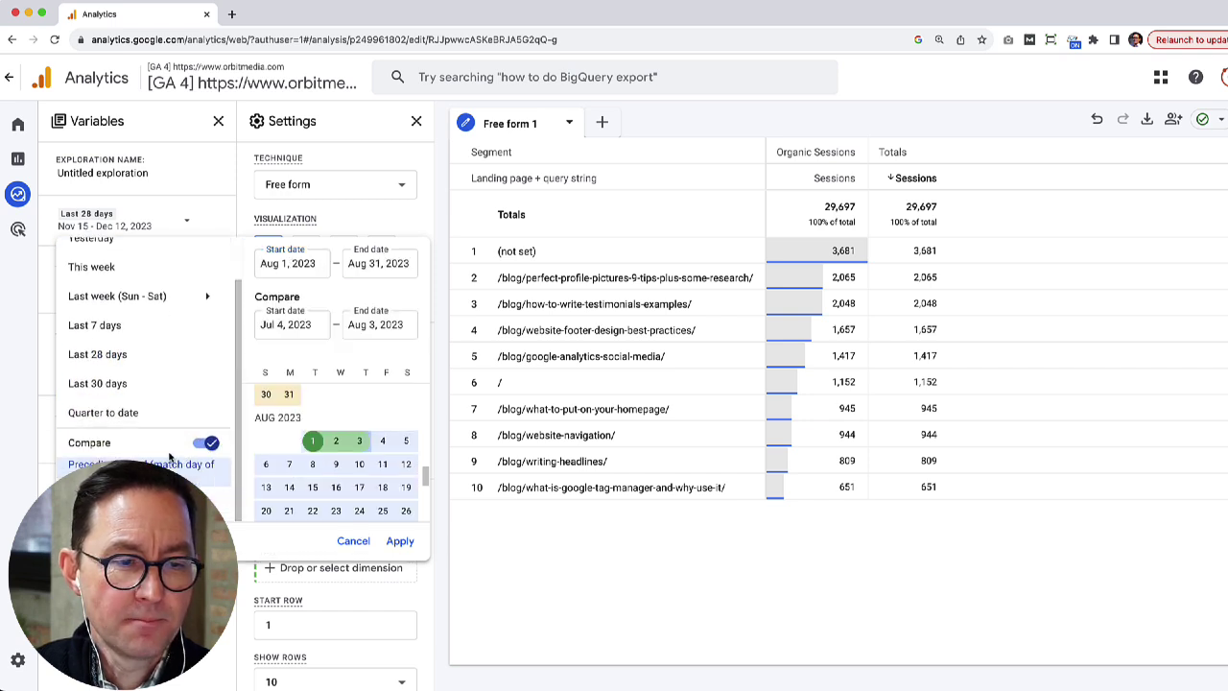
click(400, 541)
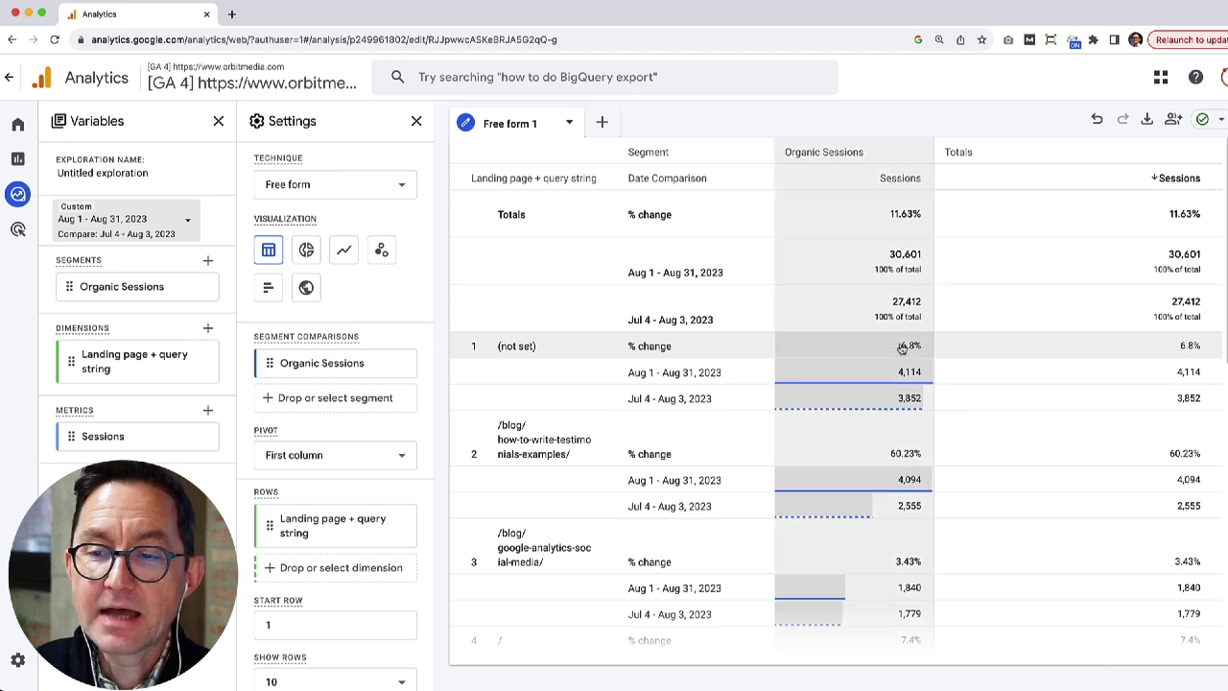
- Exclude the "(not set)" landing page from the exploration table
right_click(516, 347)
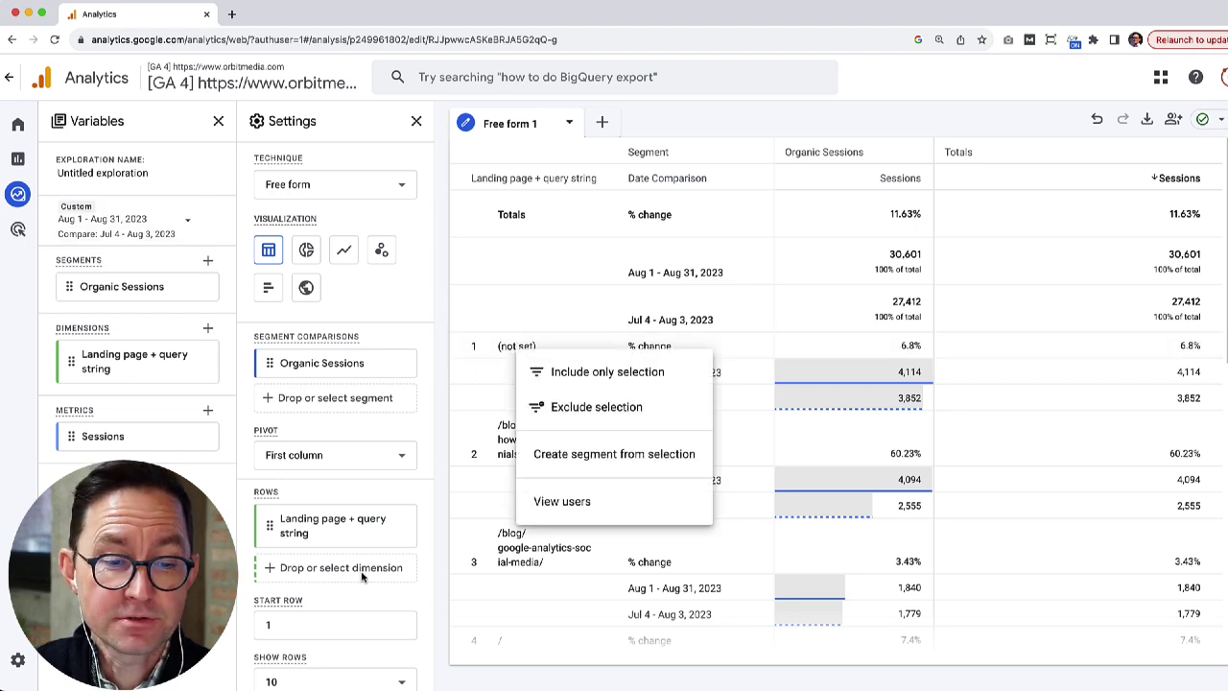
click(372, 596)
scroll(326, 576, down, 5)
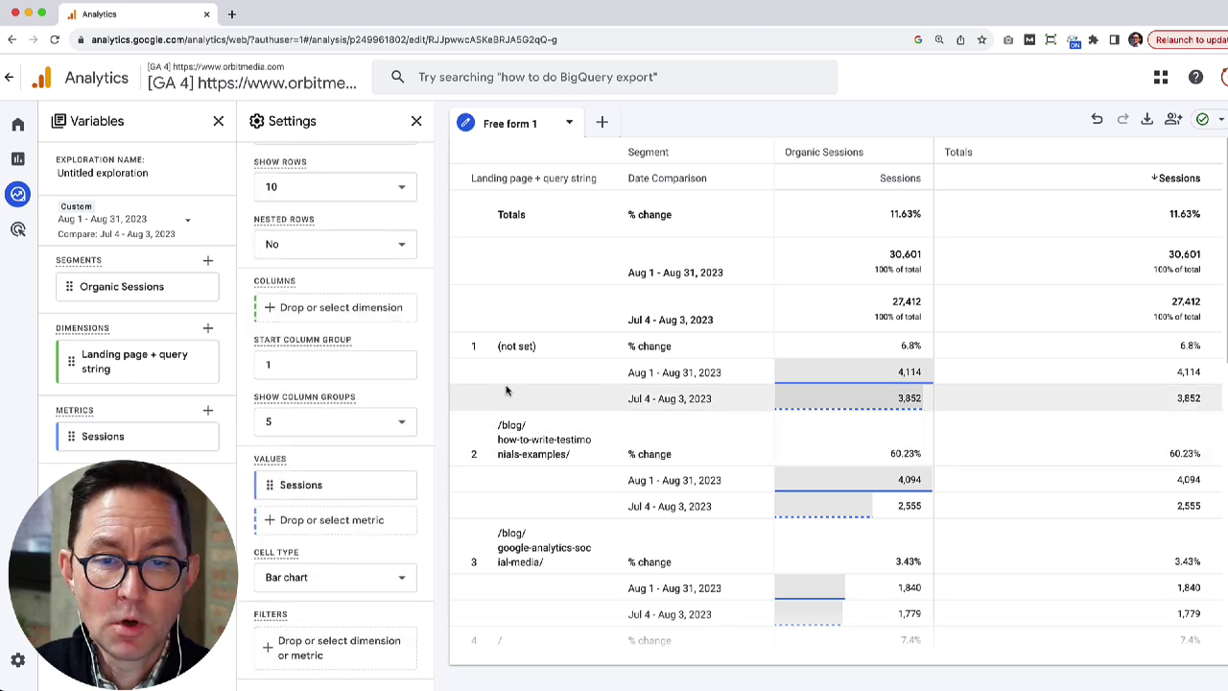
right_click(518, 346)
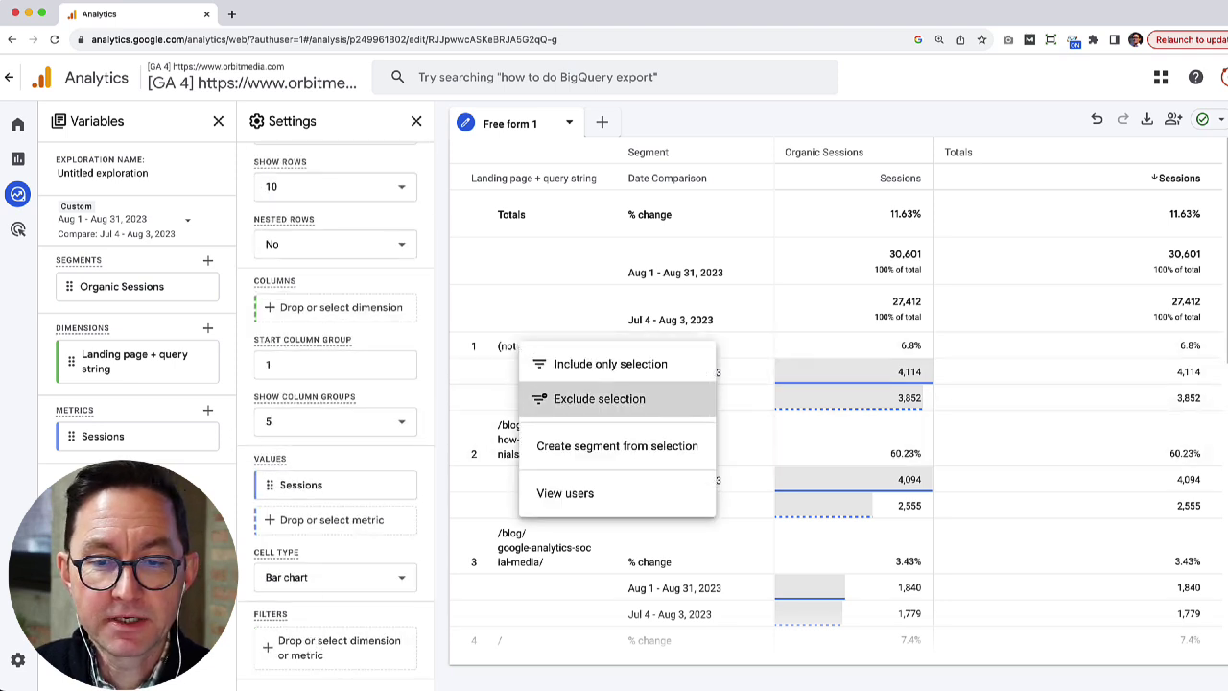
click(566, 399)
scroll(542, 461, down, 5)
scroll(535, 535, down, 3)
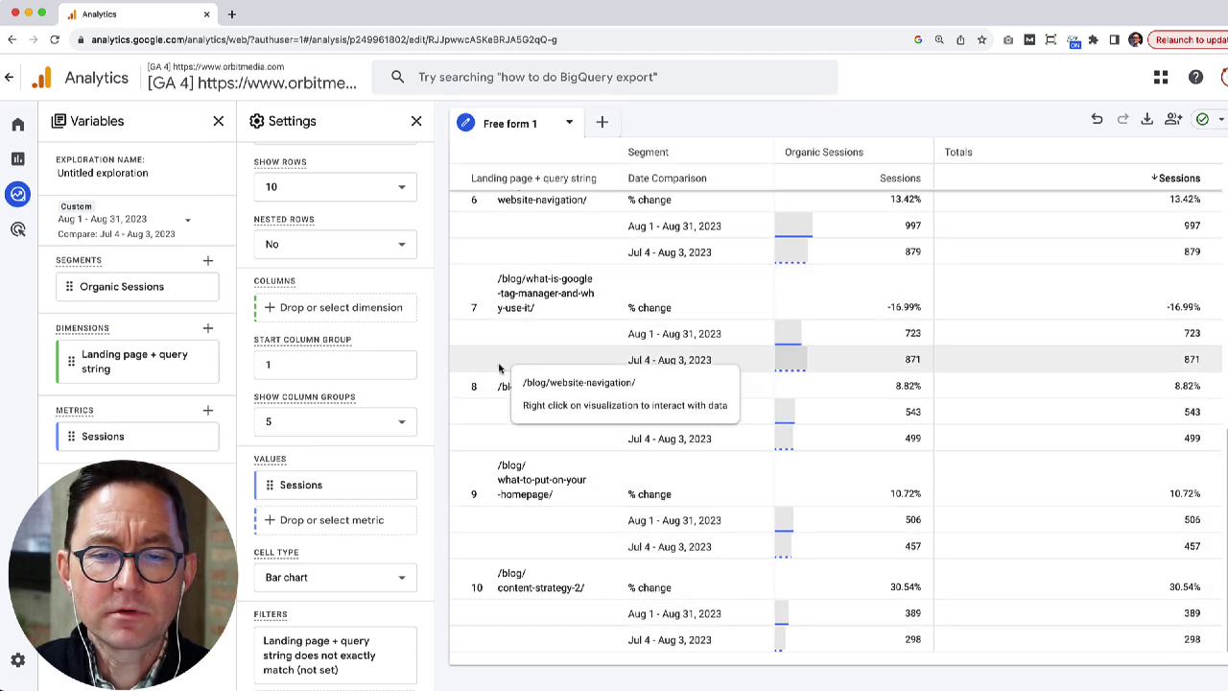
- Add a filter so that "Landing page + query string" does not contain "blog"
scroll(312, 616, down, 1)
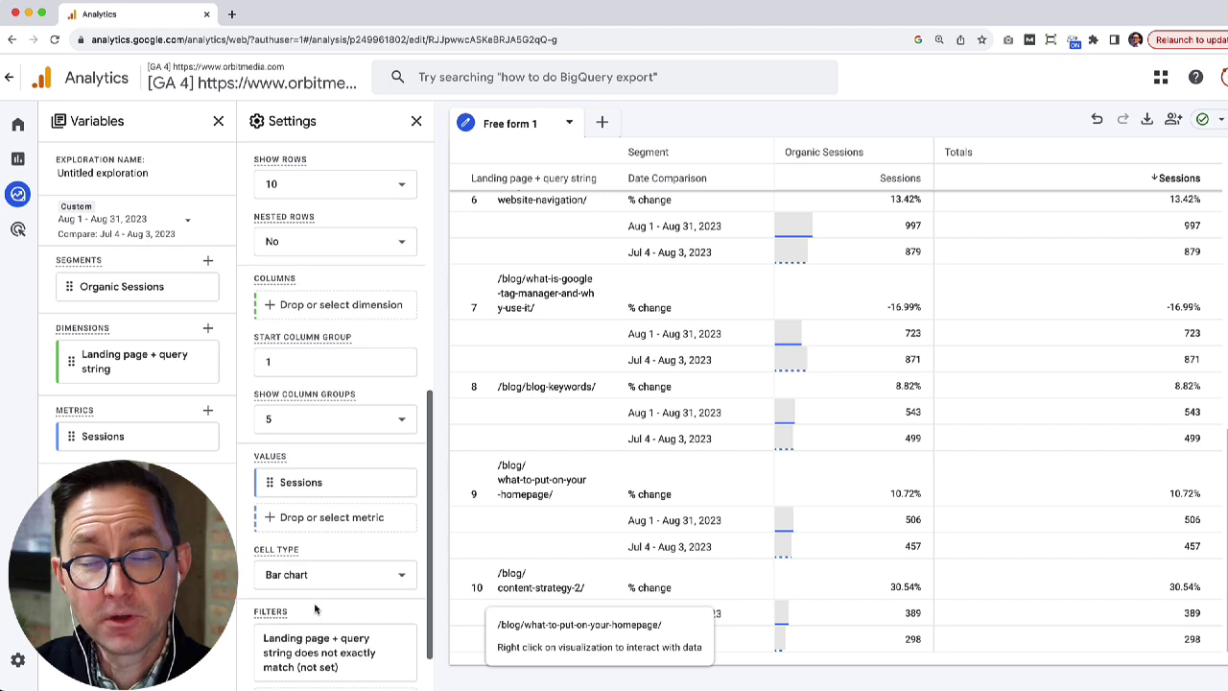
scroll(316, 614, down, 2)
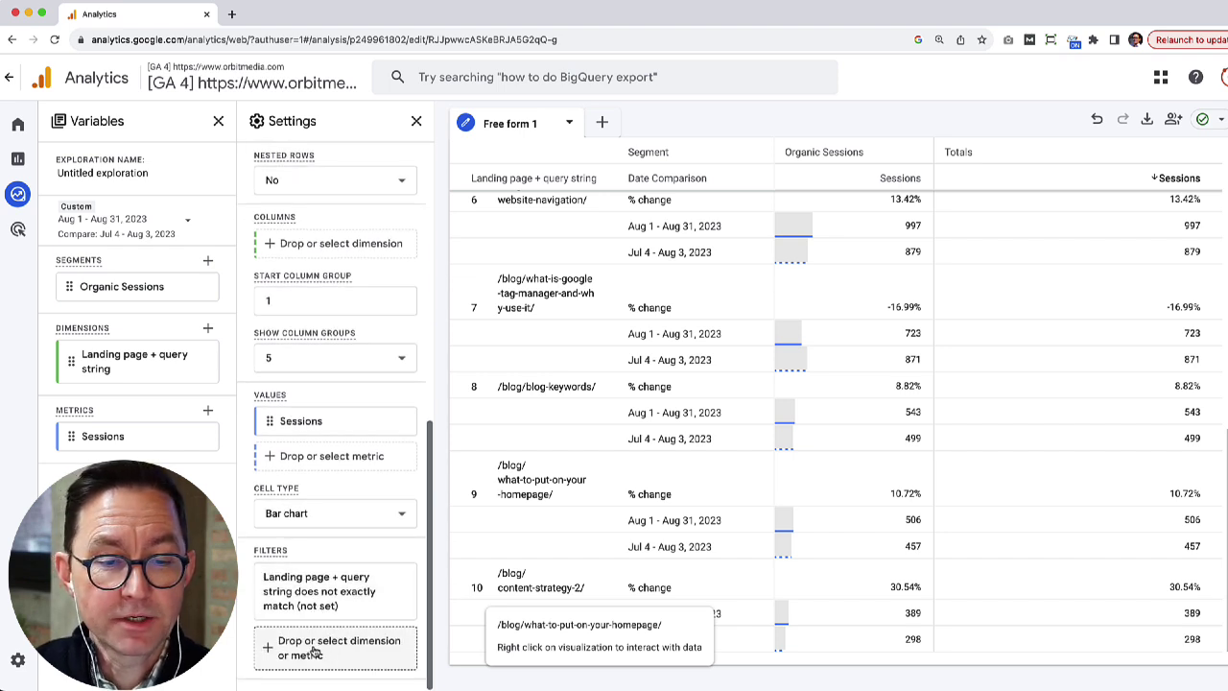
click(319, 649)
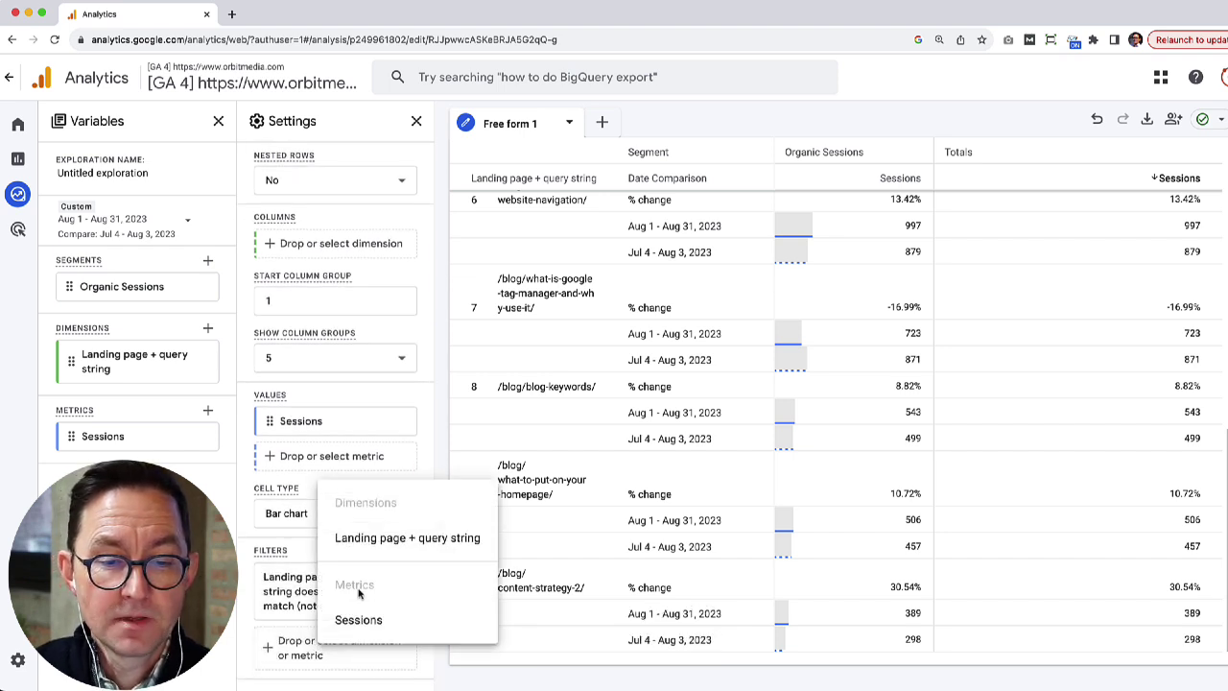
click(370, 540)
click(336, 518)
scroll(336, 468, down, 1)
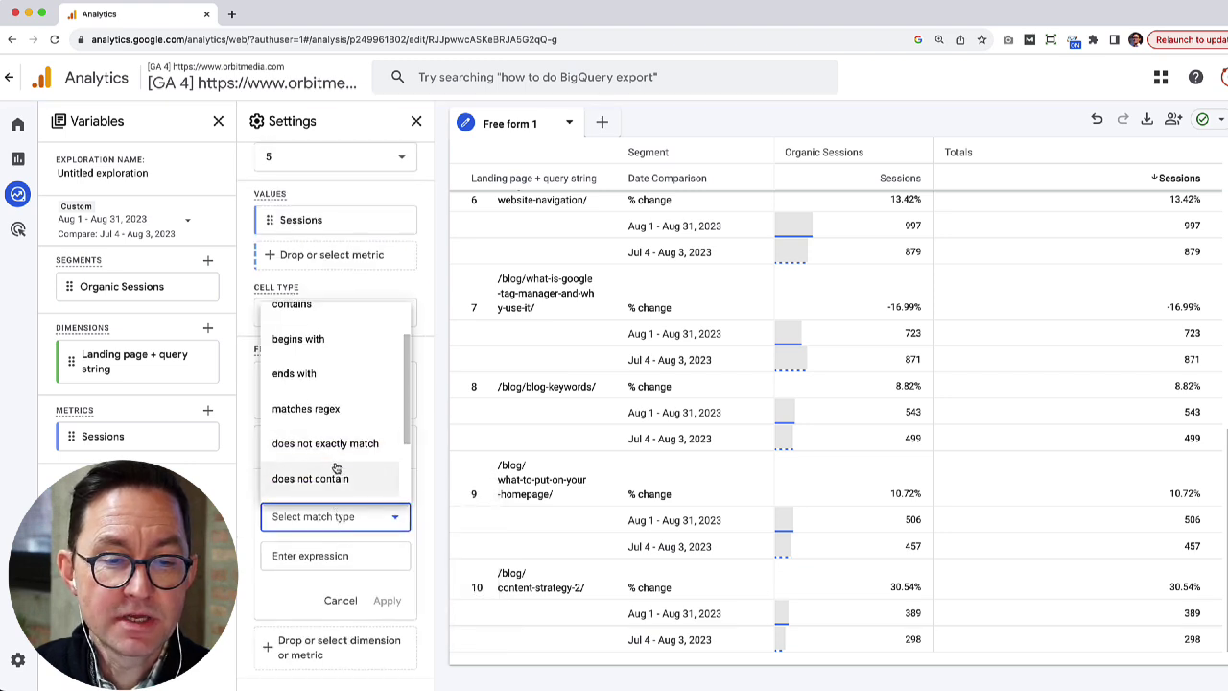
click(333, 480)
click(324, 558)
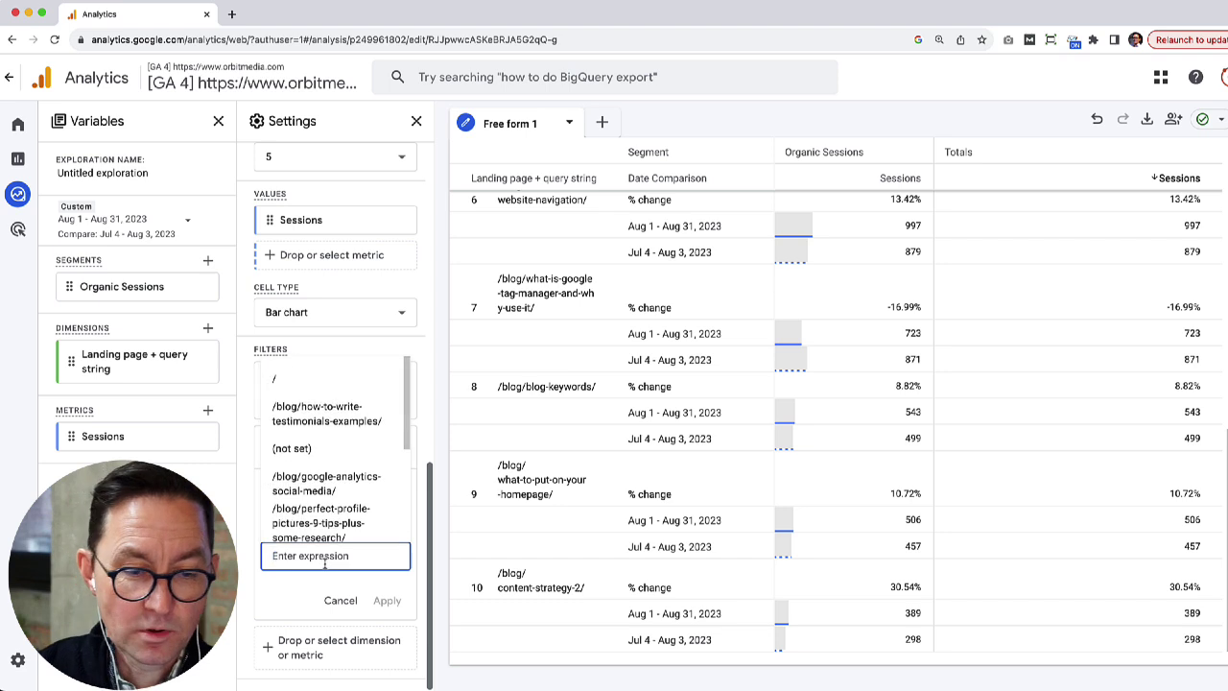
text(blog)
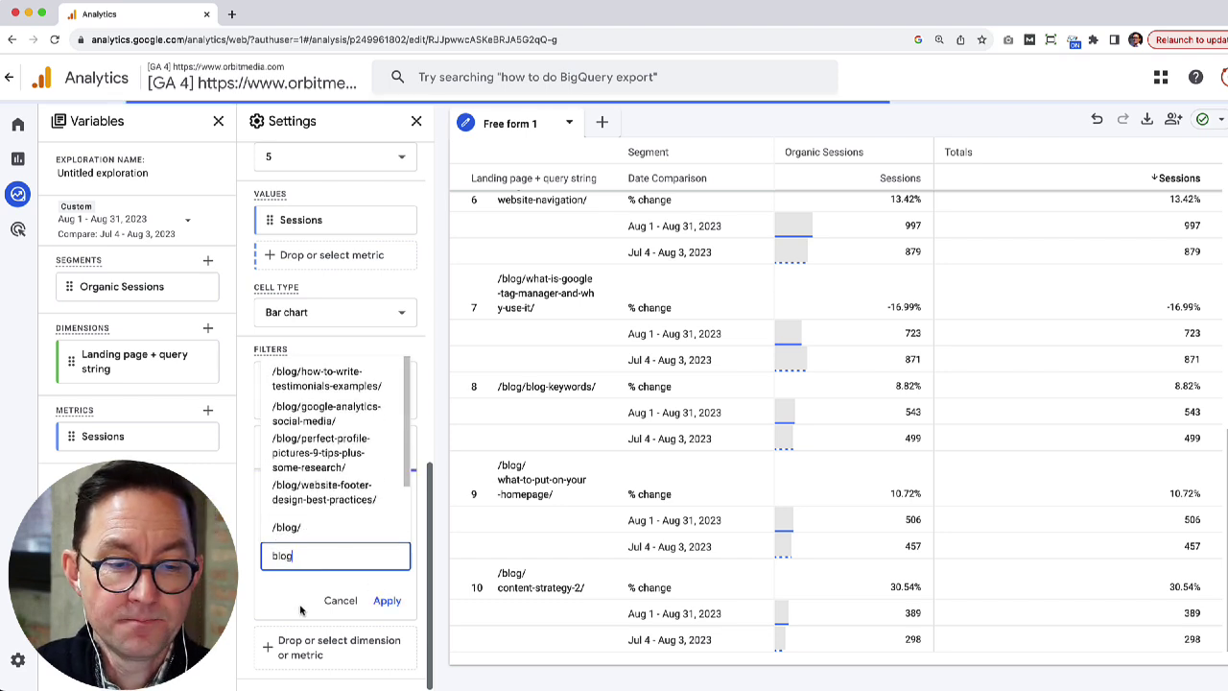
click(299, 606)
click(388, 603)
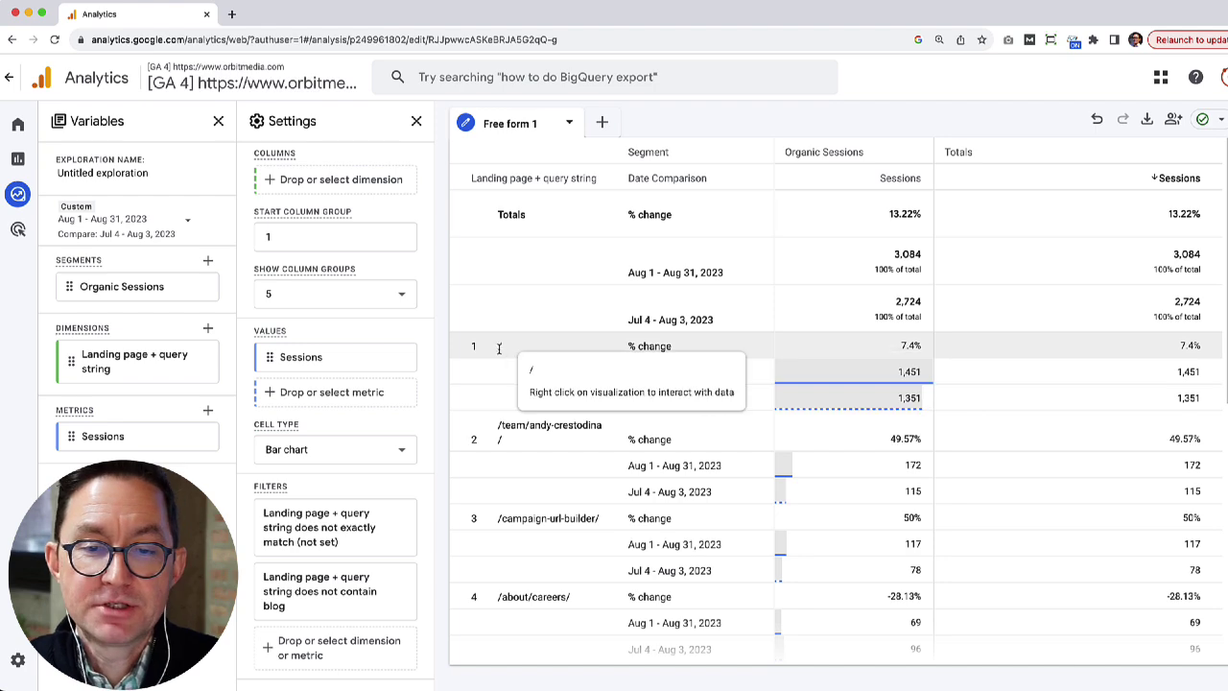
- Examine the percentage change in organic sessions for each non-blog landing page in the table
scroll(542, 489, down, 5)
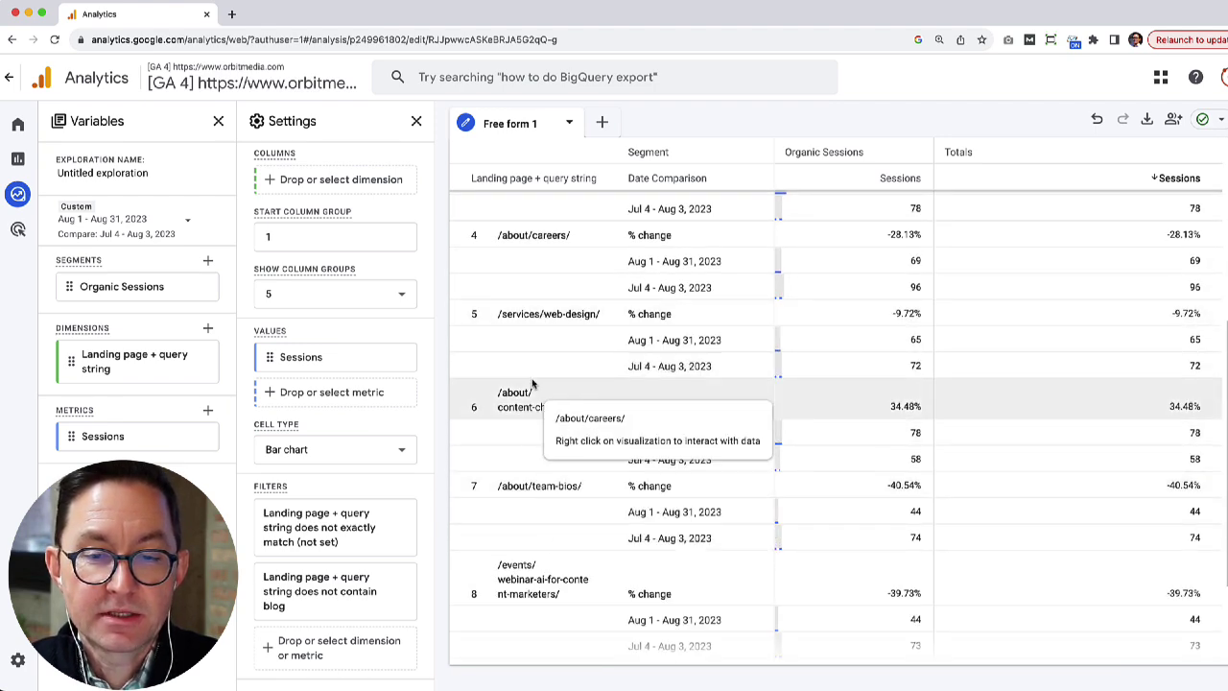
scroll(553, 516, down, 2)
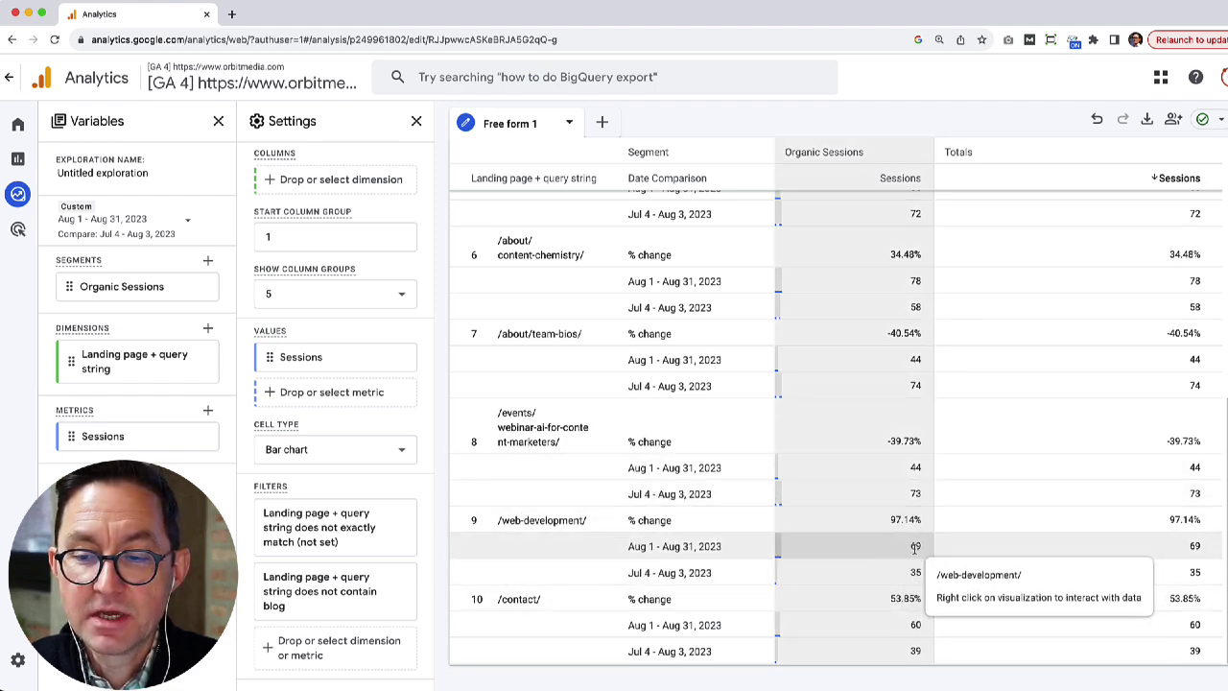
scroll(899, 508, up, 6)
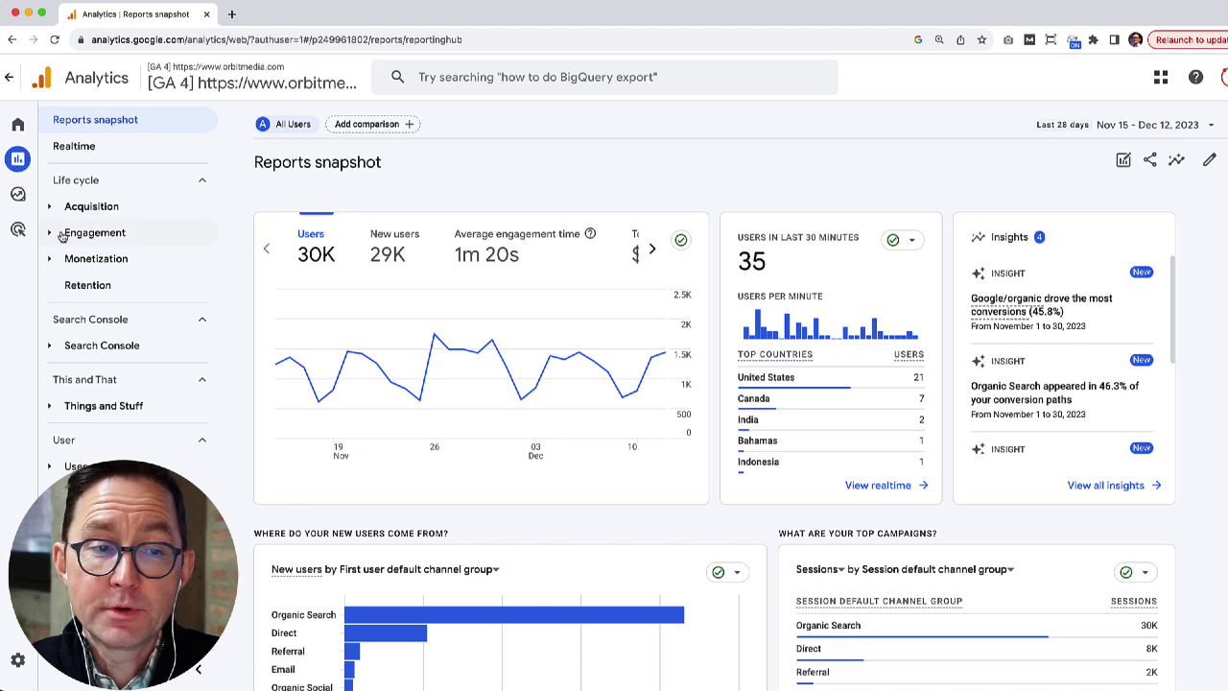
- Open the Engagement report on pages and screens and examine the sessions, conversions and engagement metrics per page
click(61, 236)
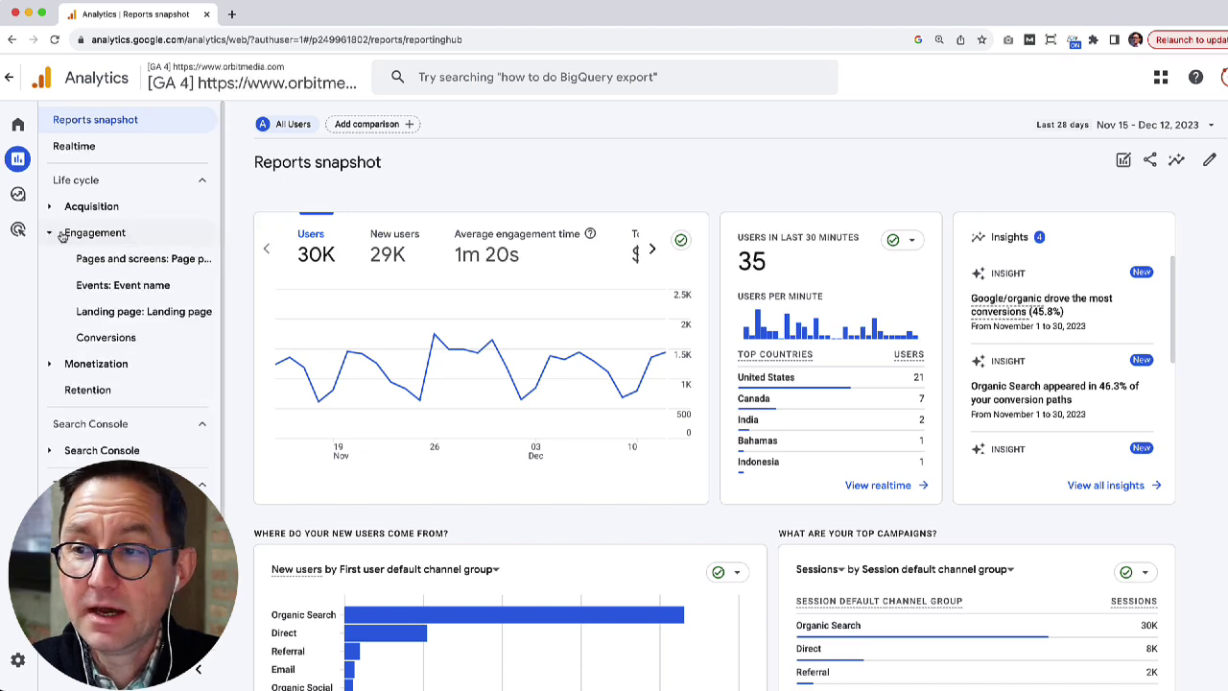
click(108, 261)
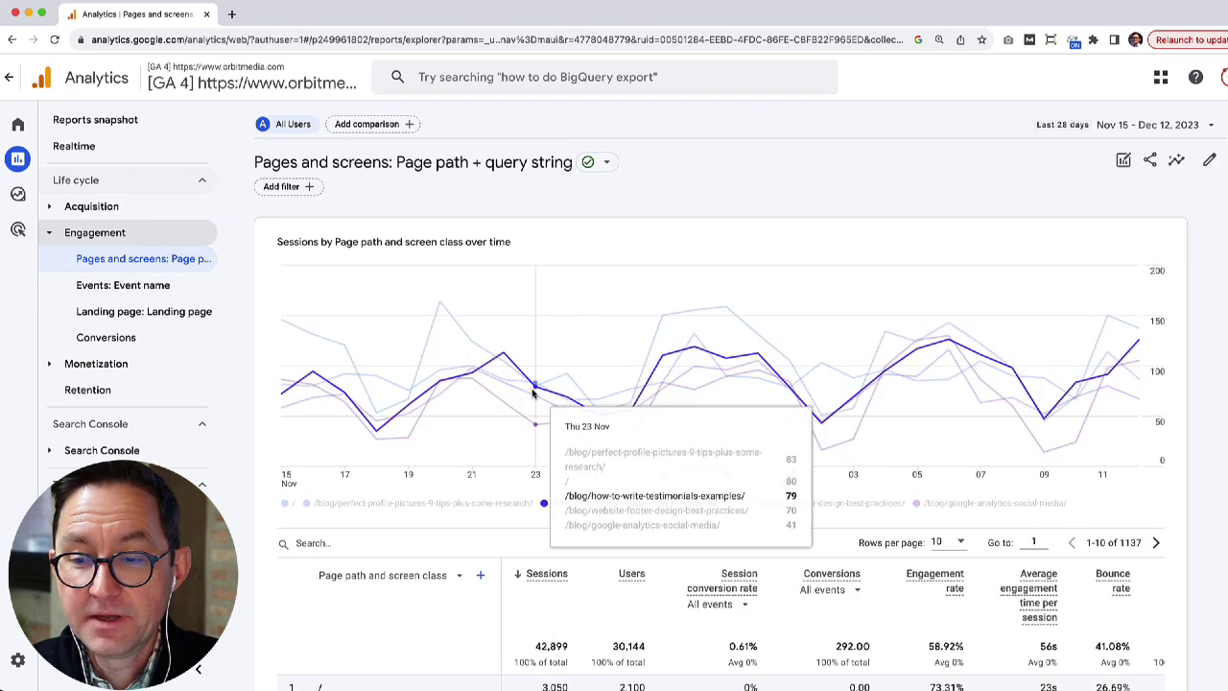
scroll(863, 422, down, 3)
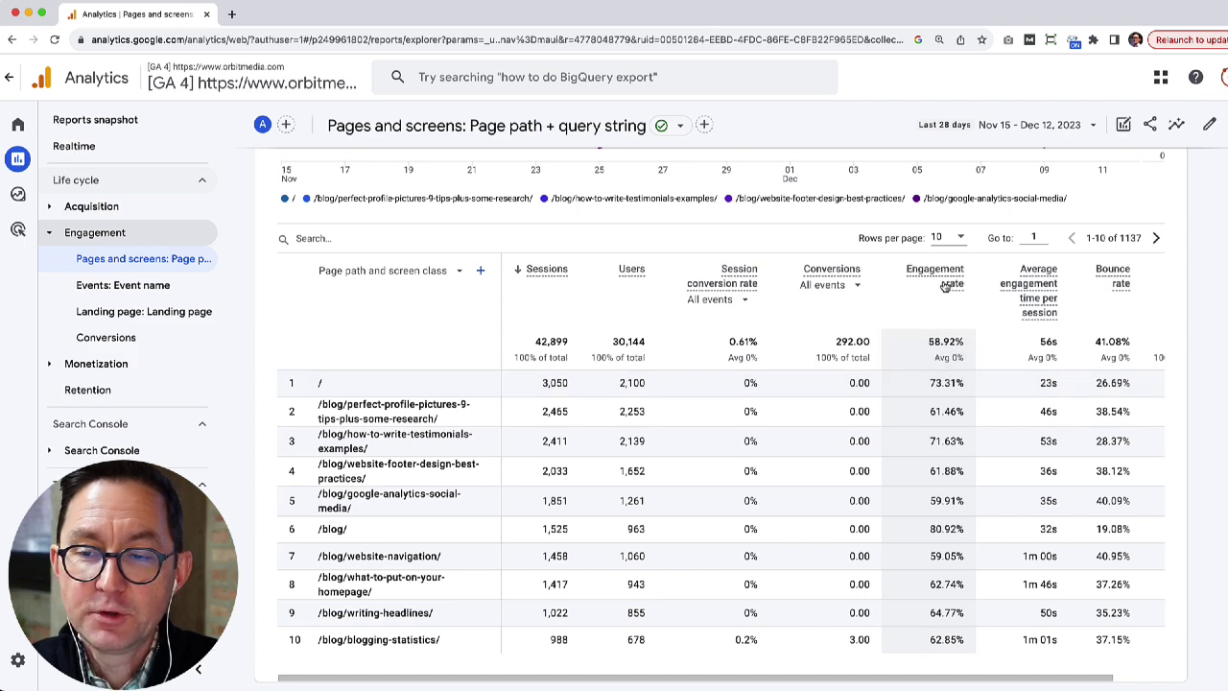
scroll(905, 662, right, 3)
scroll(905, 662, left, 3)
scroll(1096, 389, up, 3)
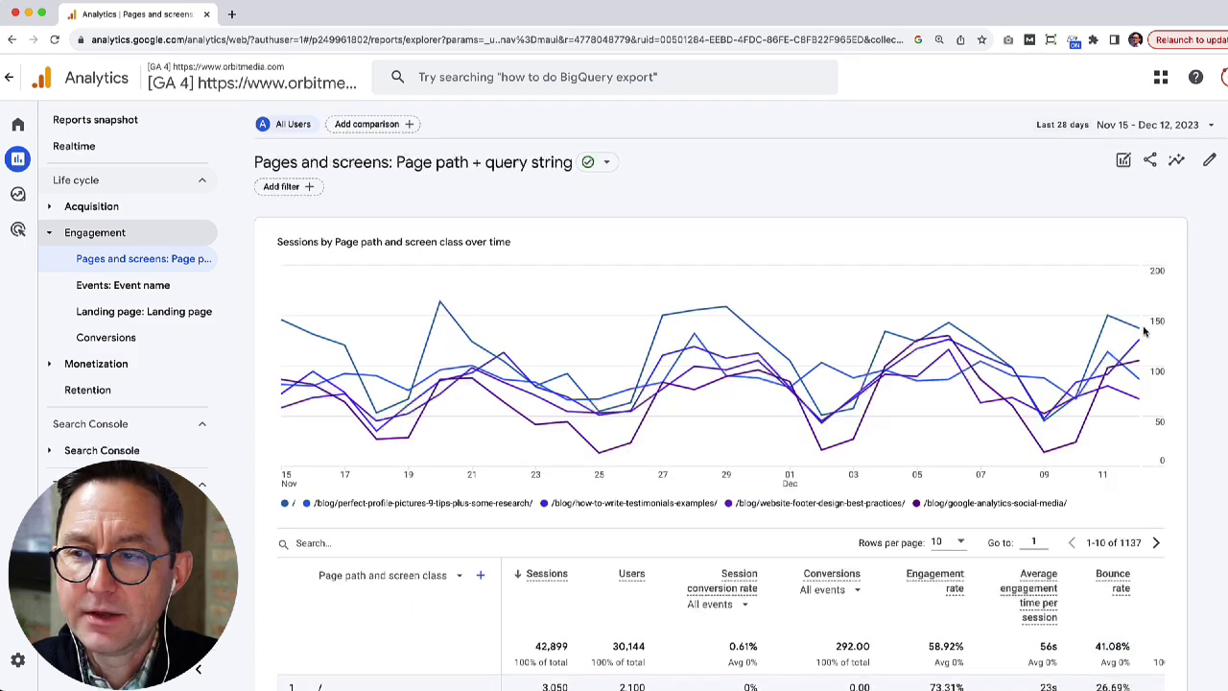
- Customize the pages and screens report's metrics, moving Engagement rate directly after Users
click(1210, 161)
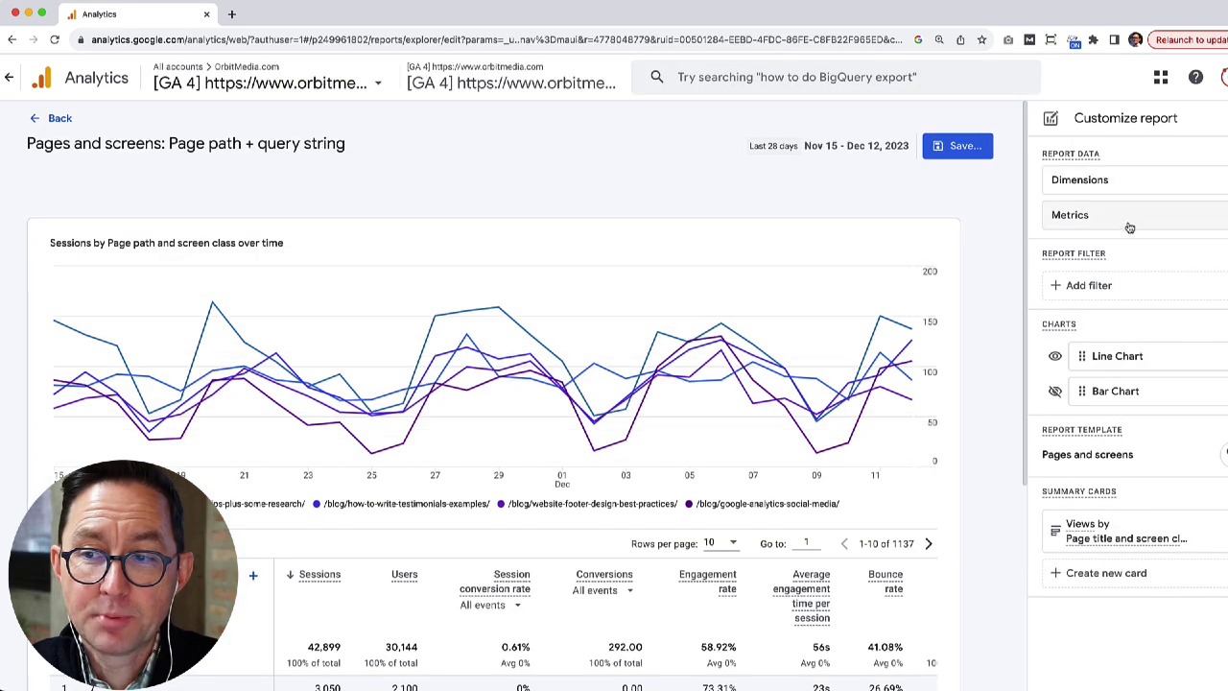
click(1128, 227)
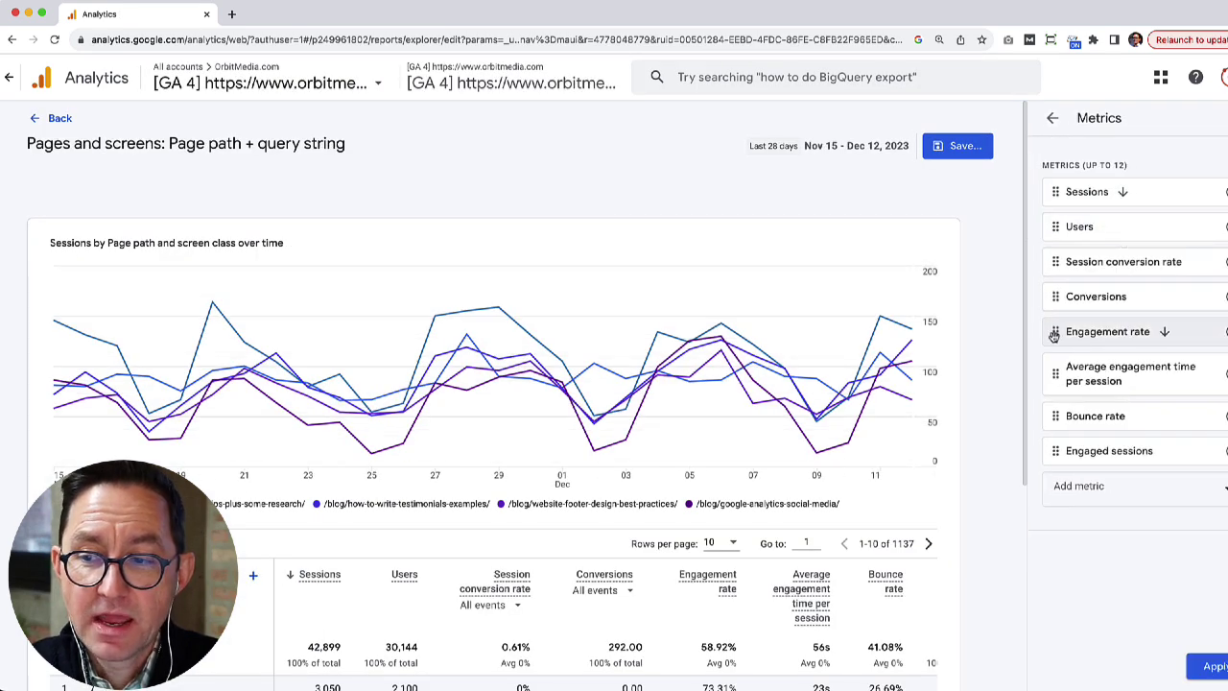
drag(1059, 330, 1055, 269)
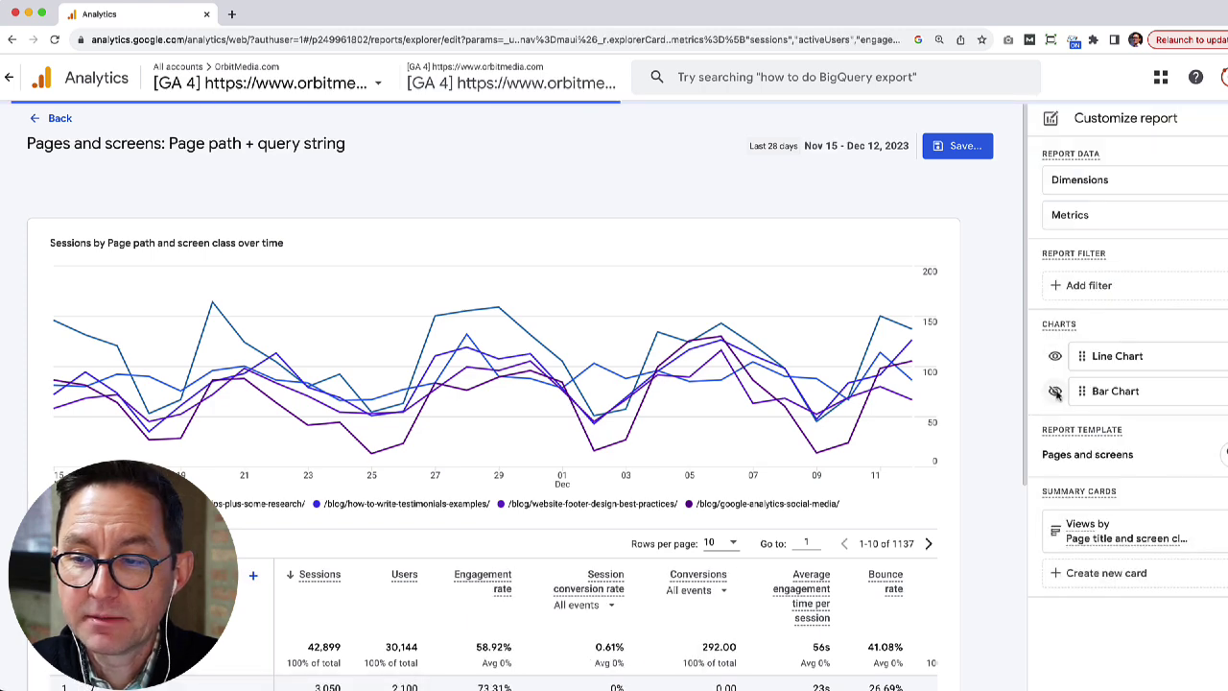
- Move the Average engagement time per session metric directly after Engagement rate and apply the metric order
click(1070, 217)
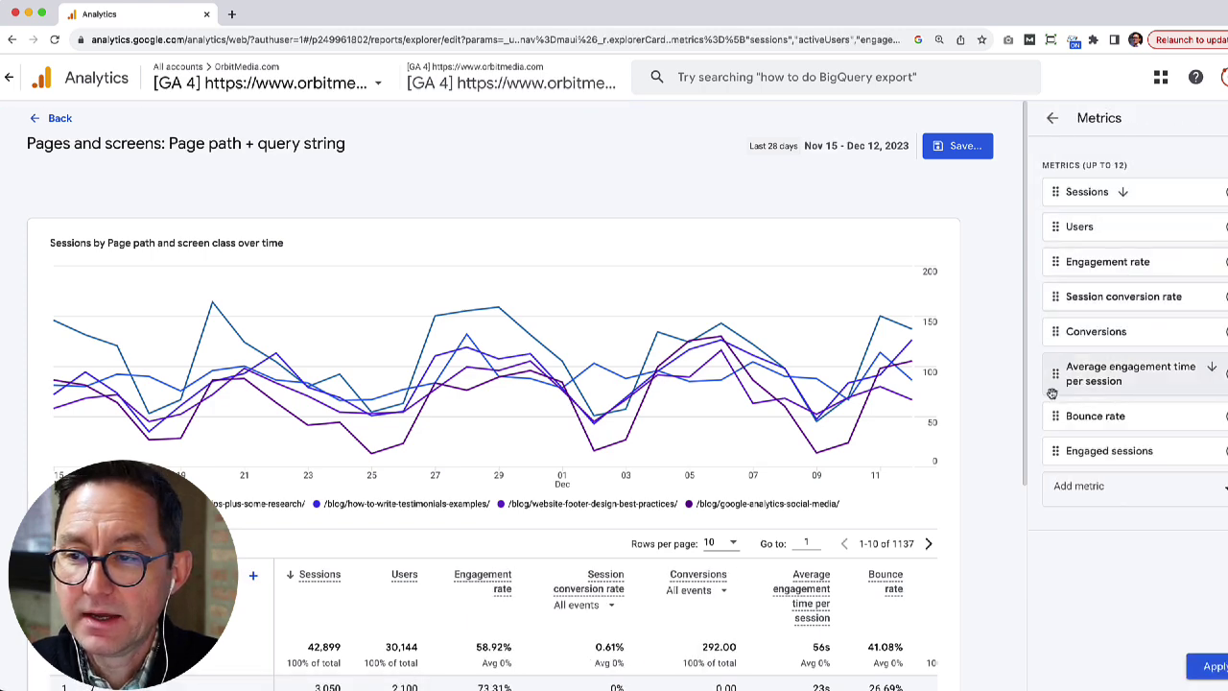
drag(1055, 449, 1055, 438)
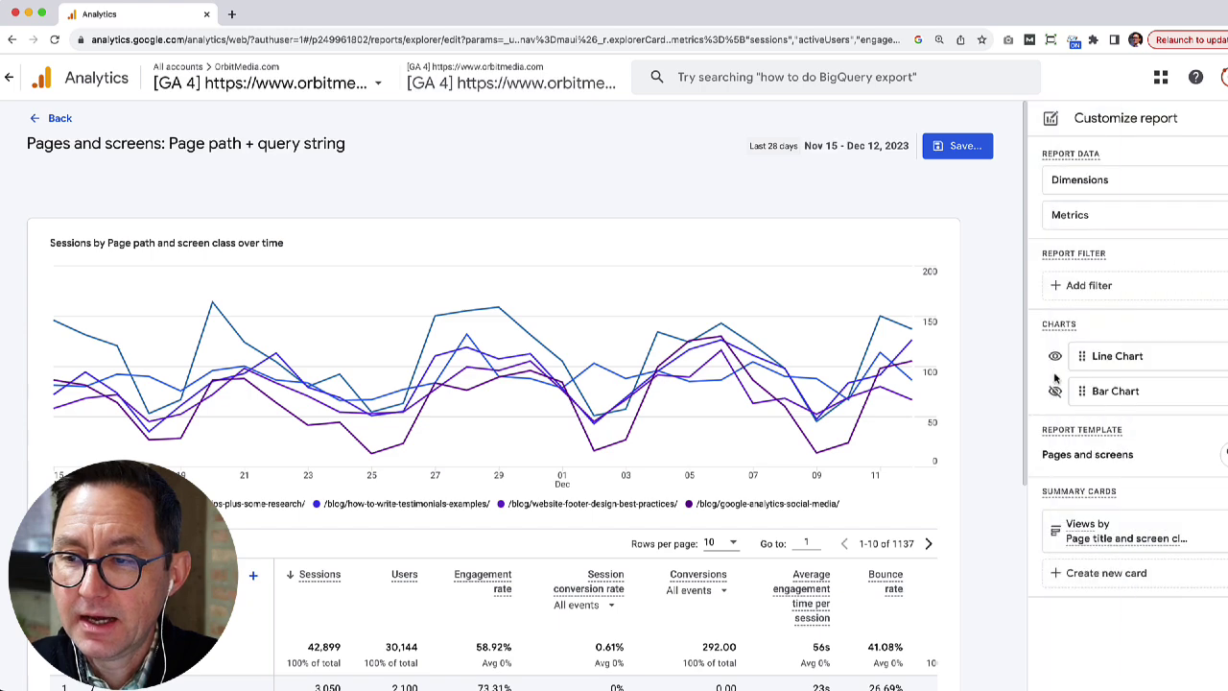
click(1072, 215)
drag(1051, 375, 1057, 292)
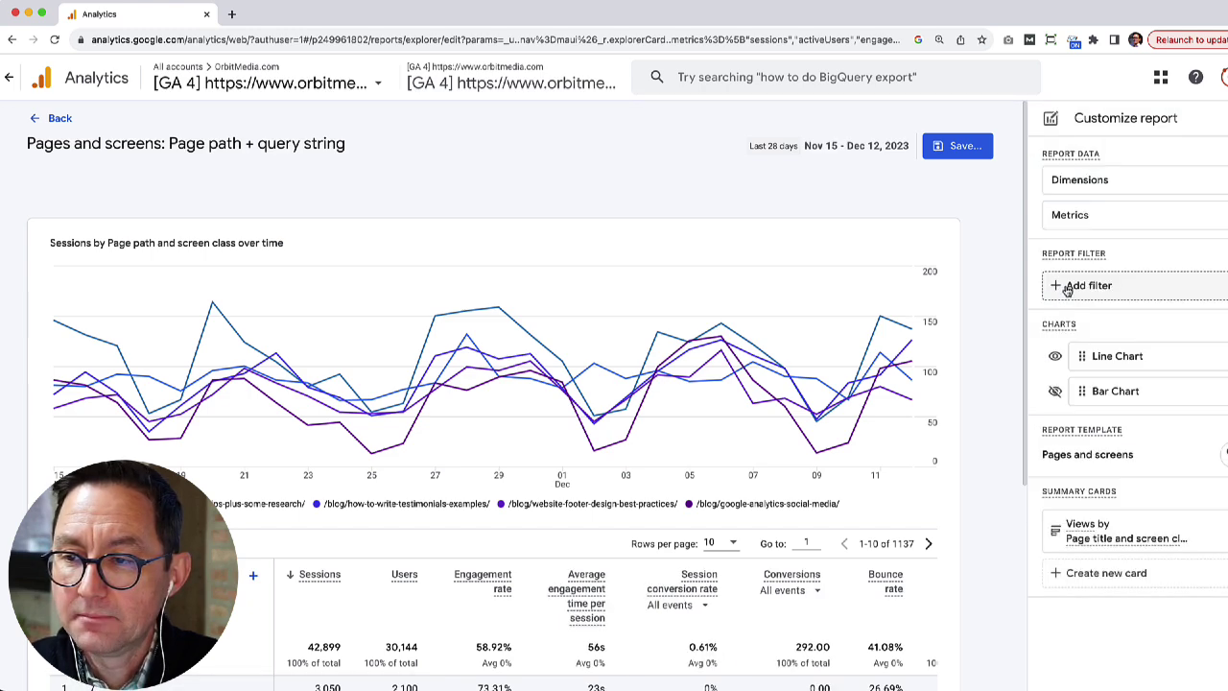
click(1073, 215)
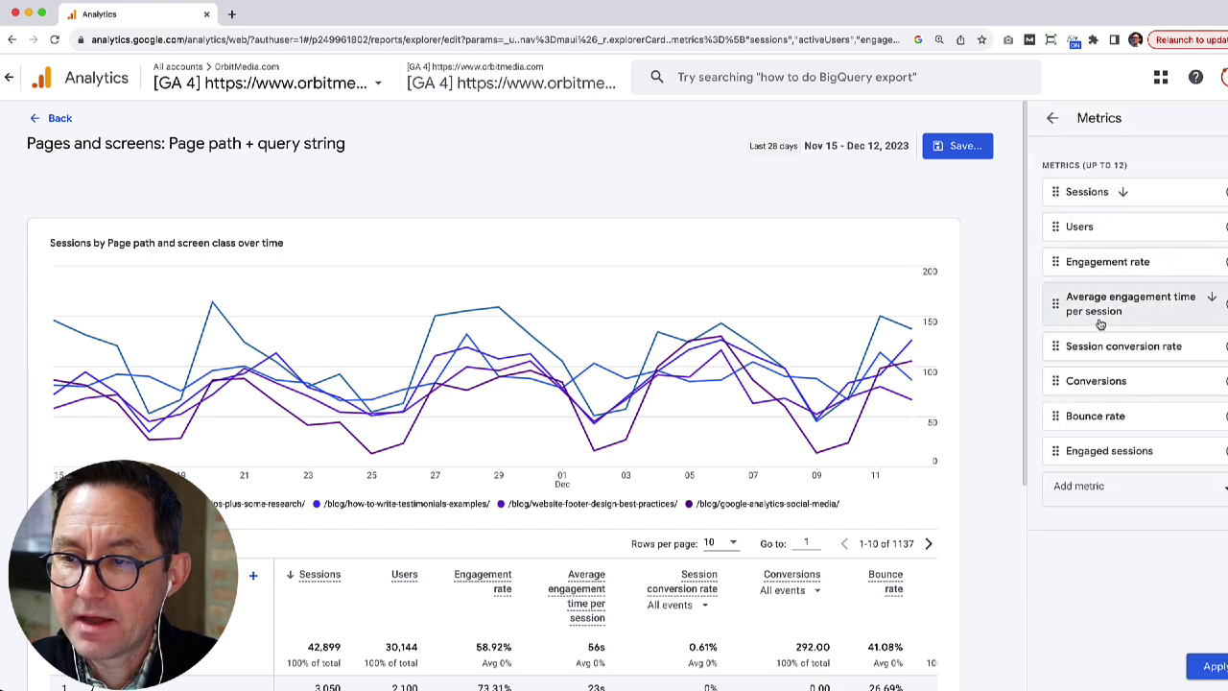
click(1217, 668)
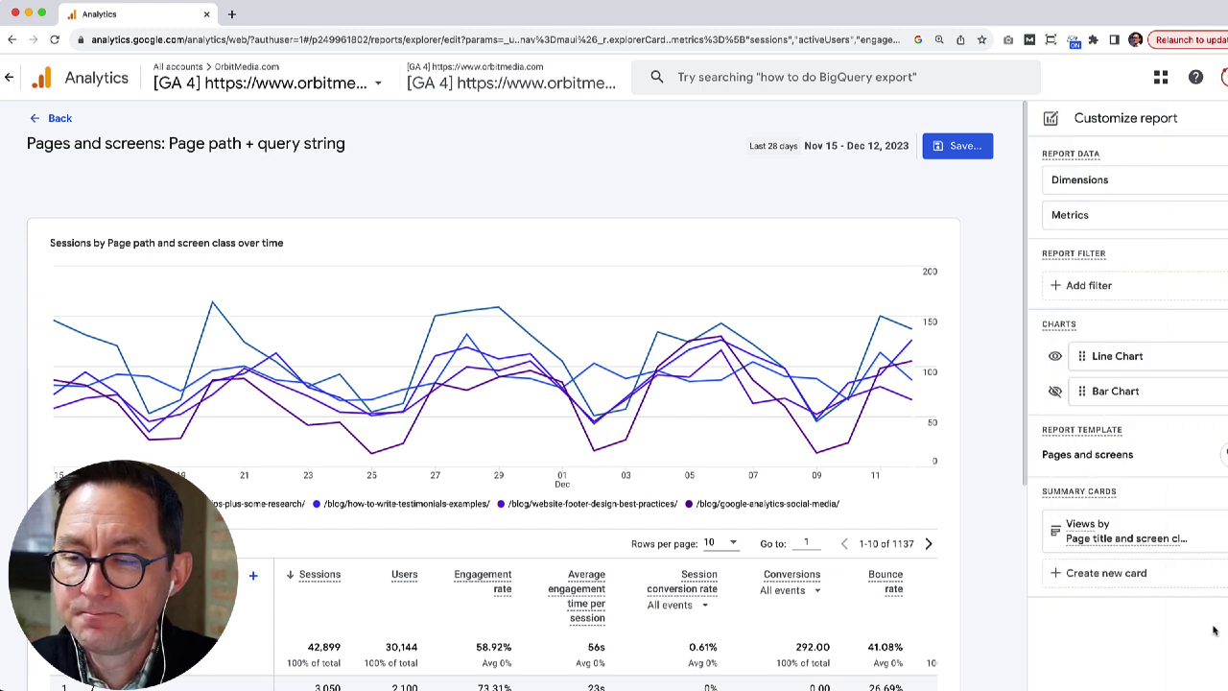
- Save the metric changes to the current report and return to the report view
click(958, 149)
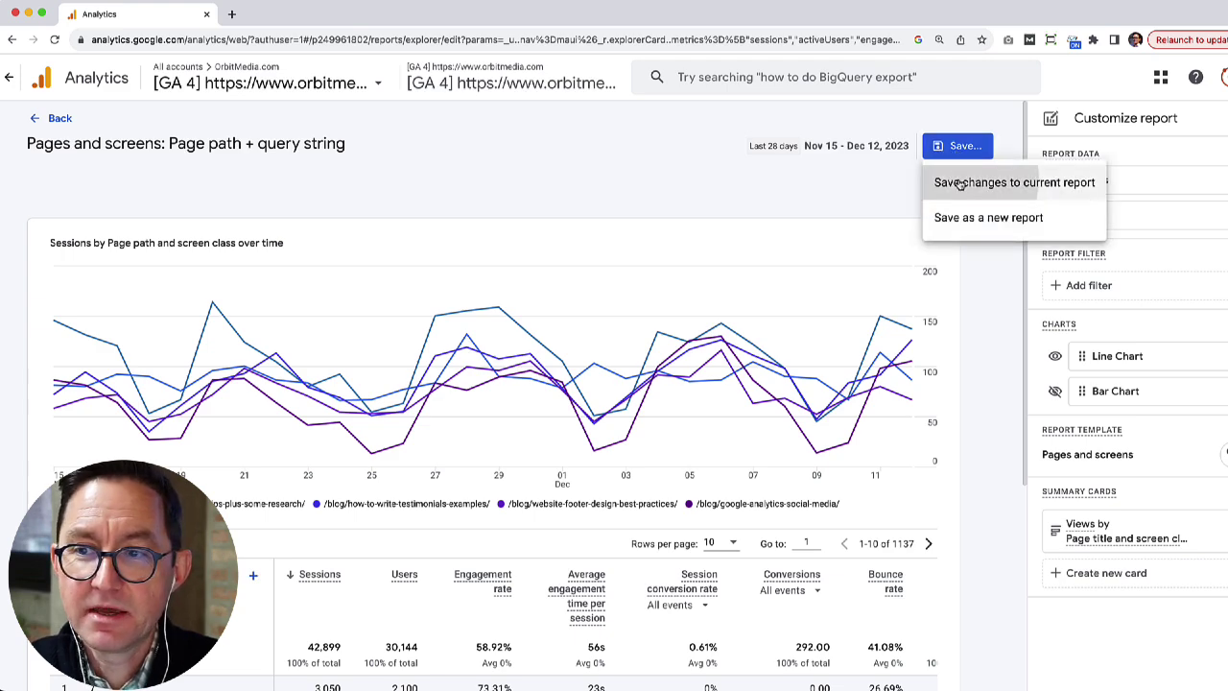
click(958, 182)
click(761, 453)
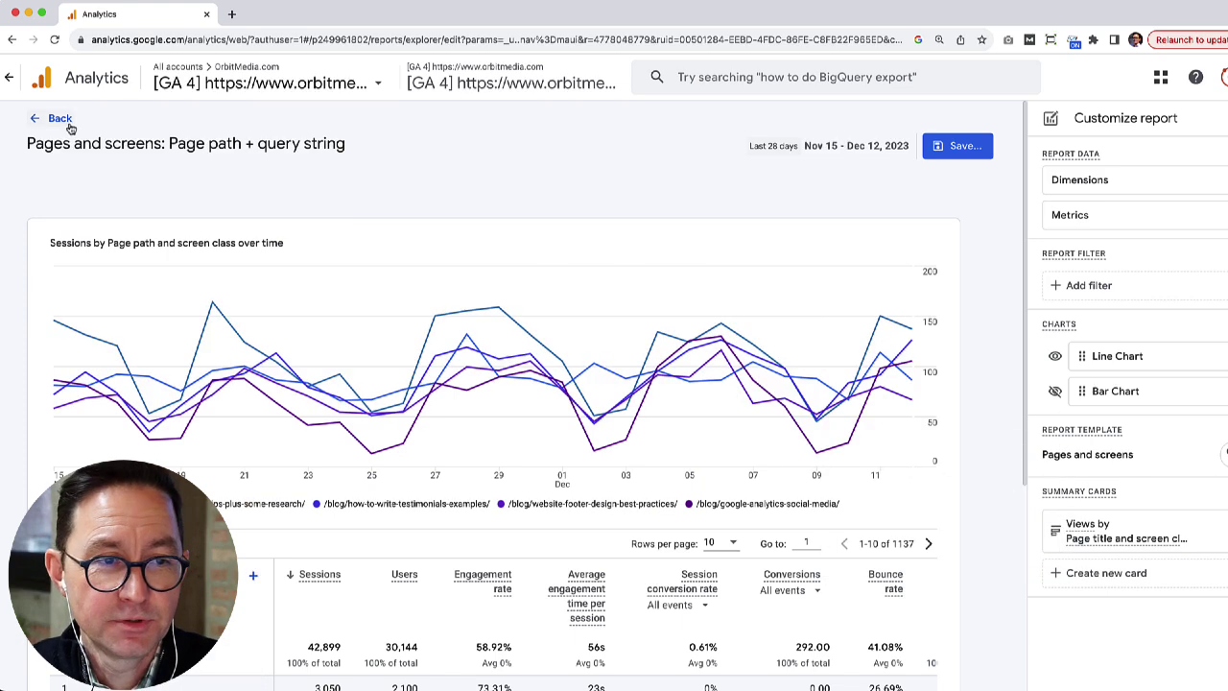
click(60, 120)
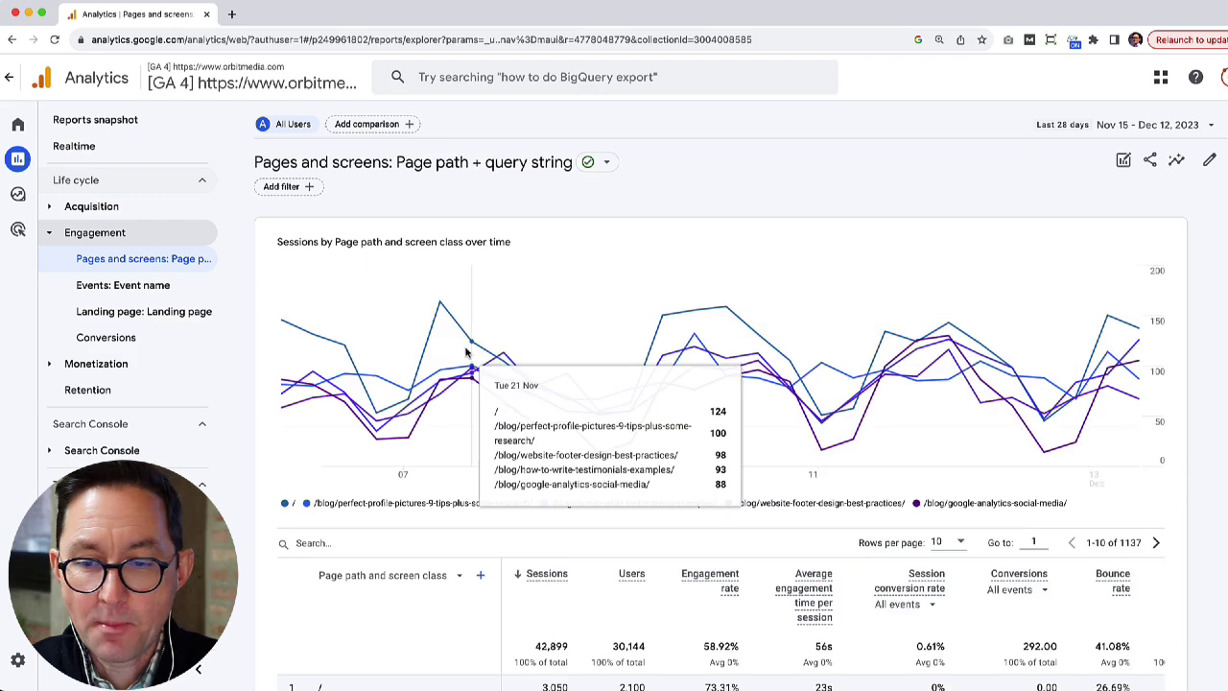
- Set the report's date range to Aug 1 - Aug 31, 2023 and compare it with the preceding period
scroll(630, 446, down, 4)
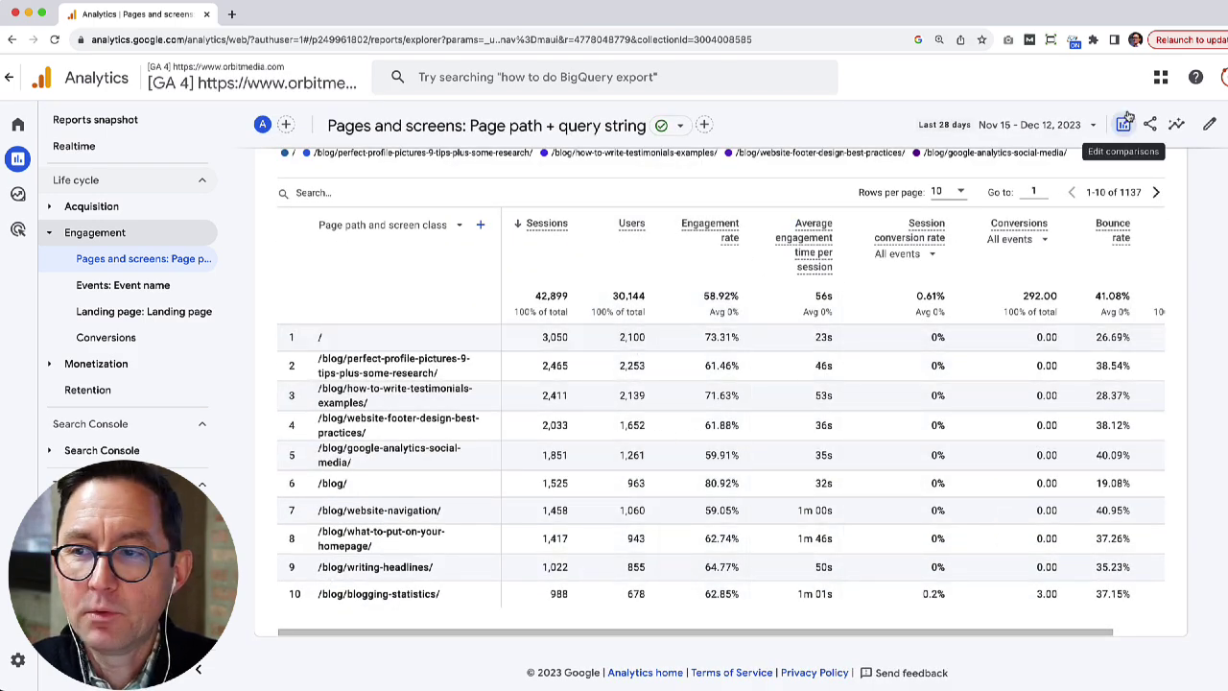
click(1022, 125)
scroll(831, 307, up, 8)
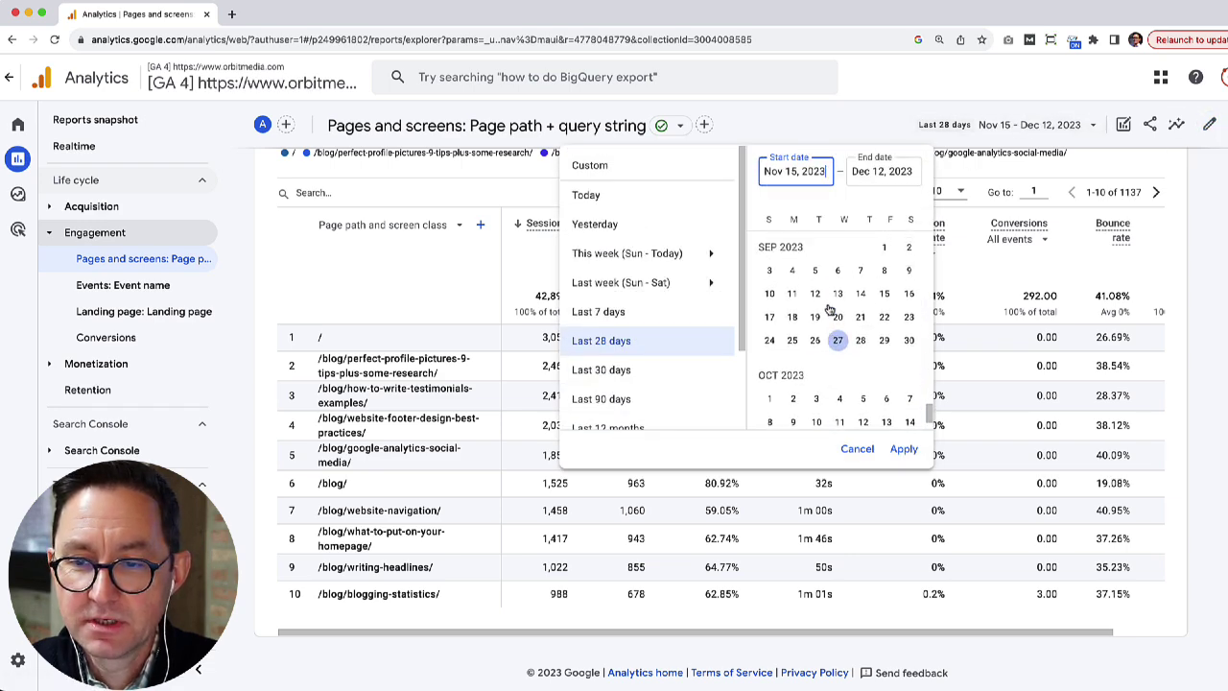
click(816, 272)
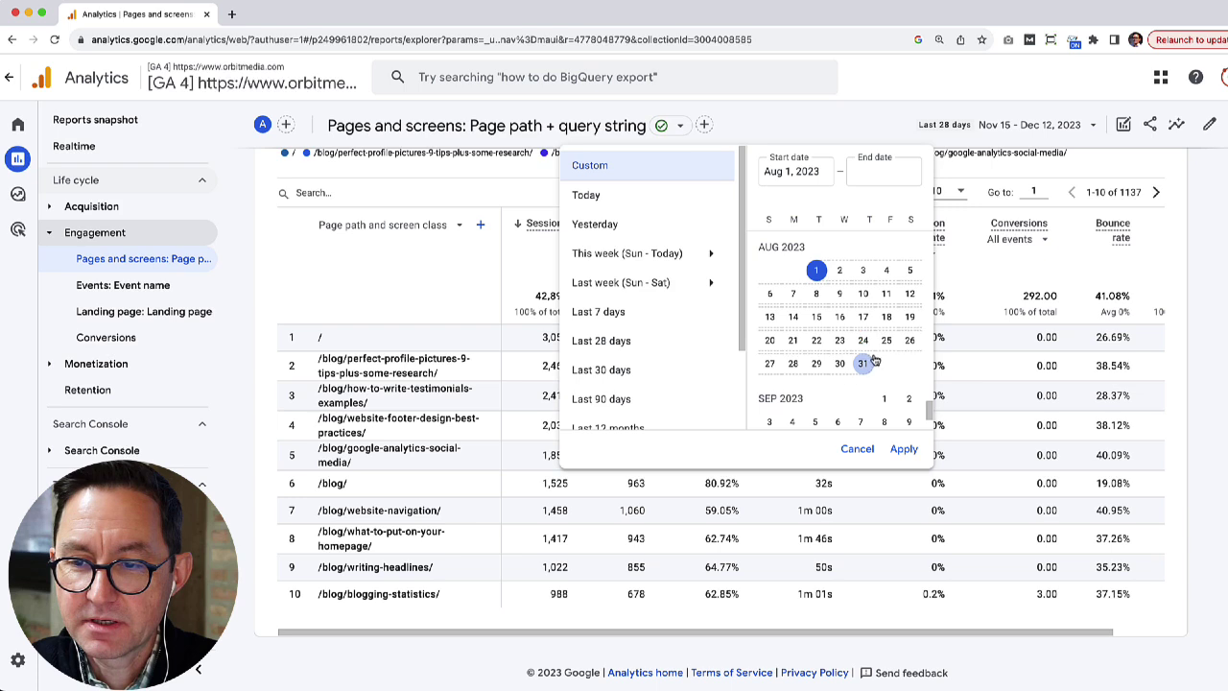
click(862, 362)
scroll(662, 394, down, 2)
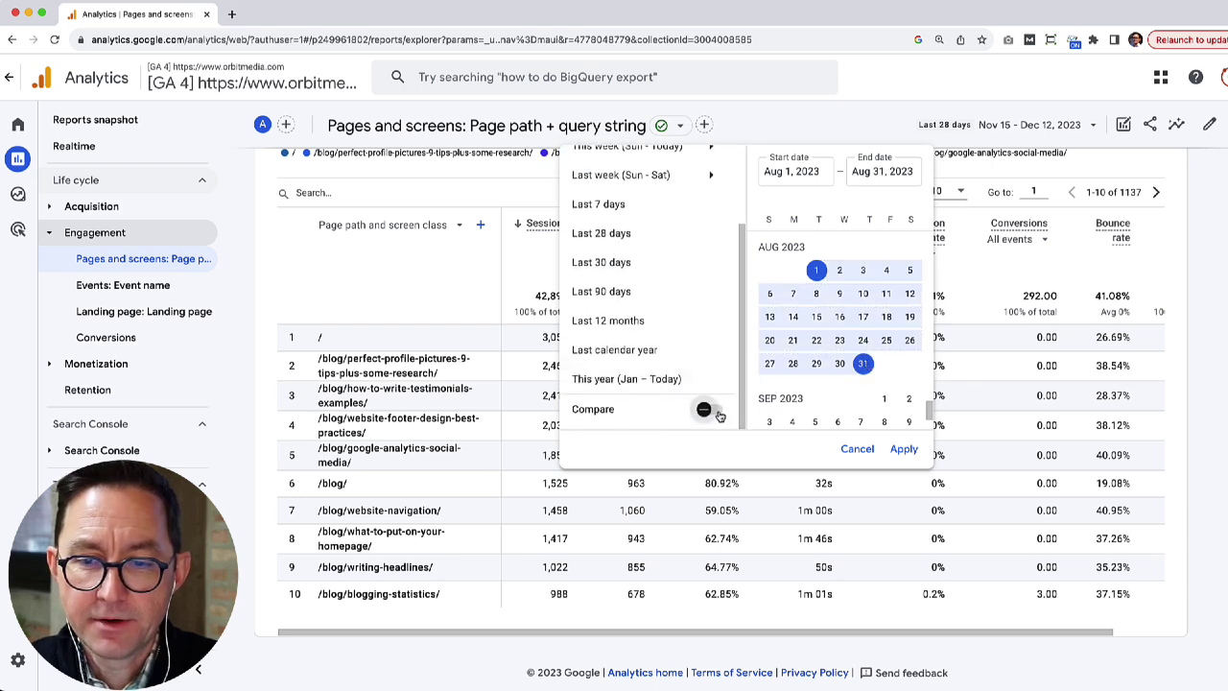
click(707, 409)
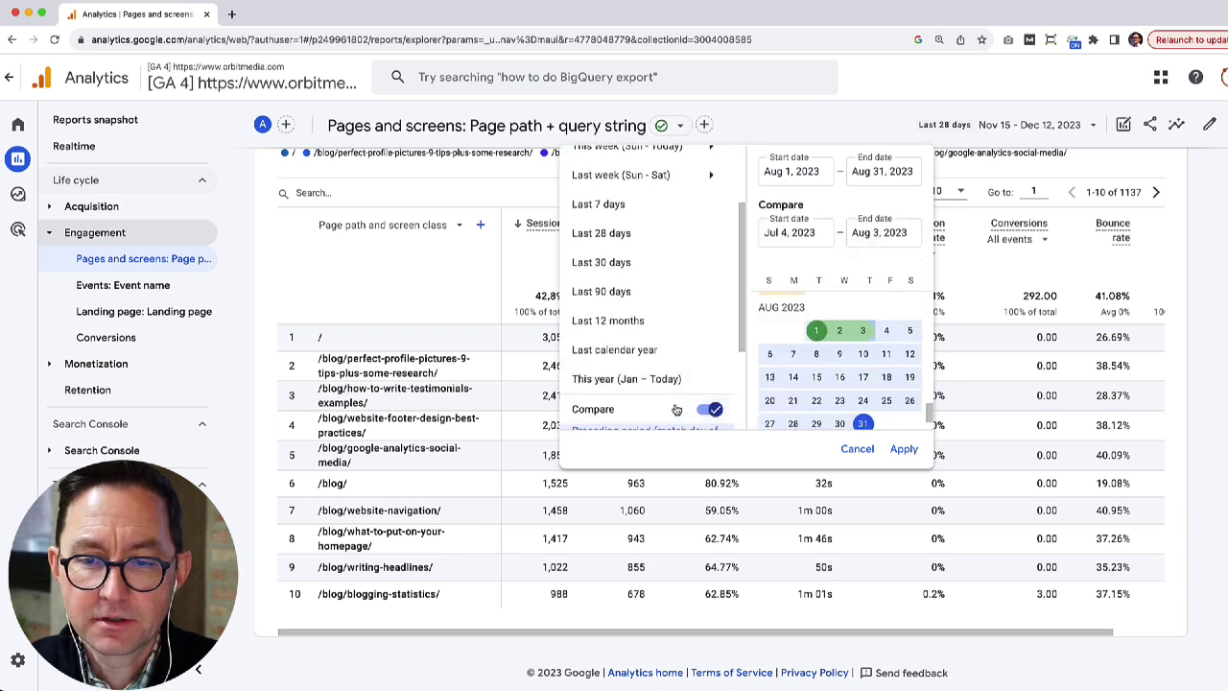
click(903, 451)
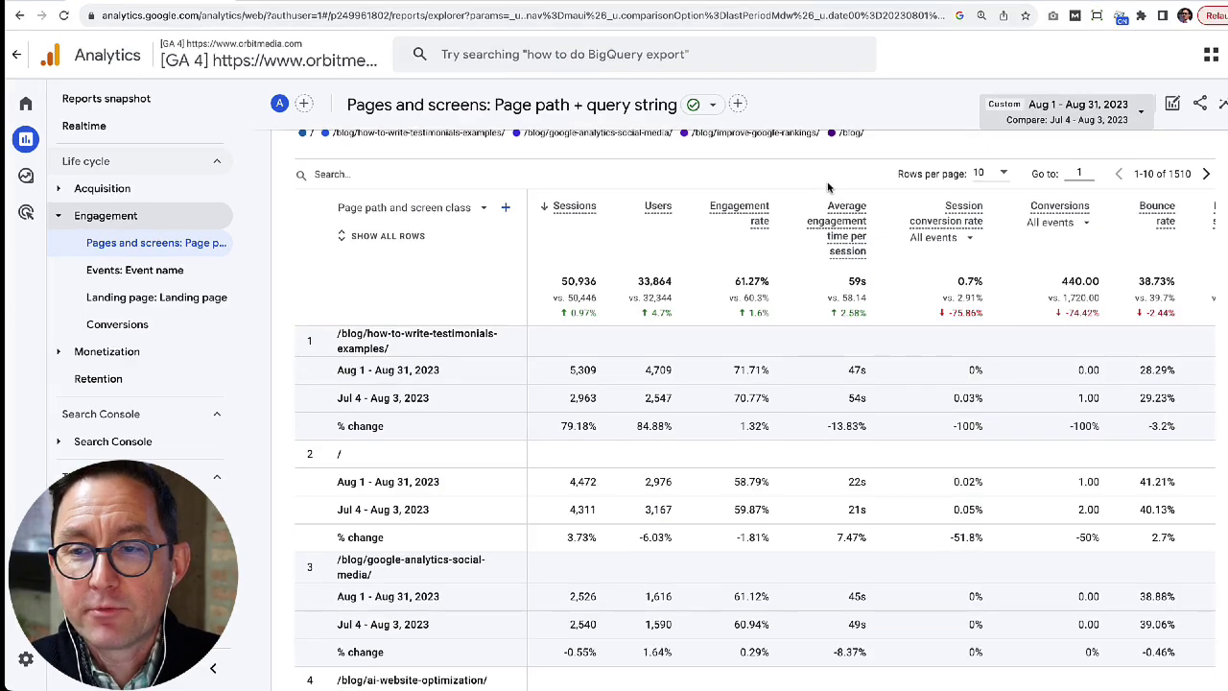
- Examine each page's change in sessions, engagement rate and average engagement time between the two periods
scroll(711, 247, up, 5)
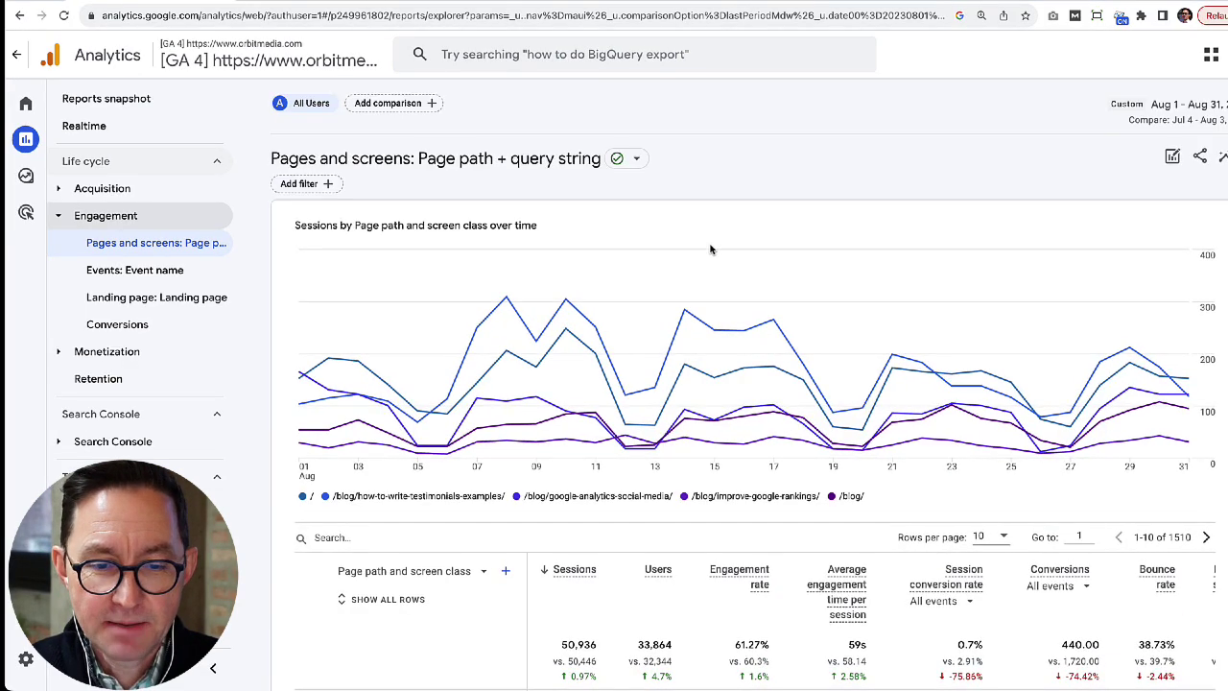
scroll(711, 247, down, 4)
scroll(755, 423, down, 5)
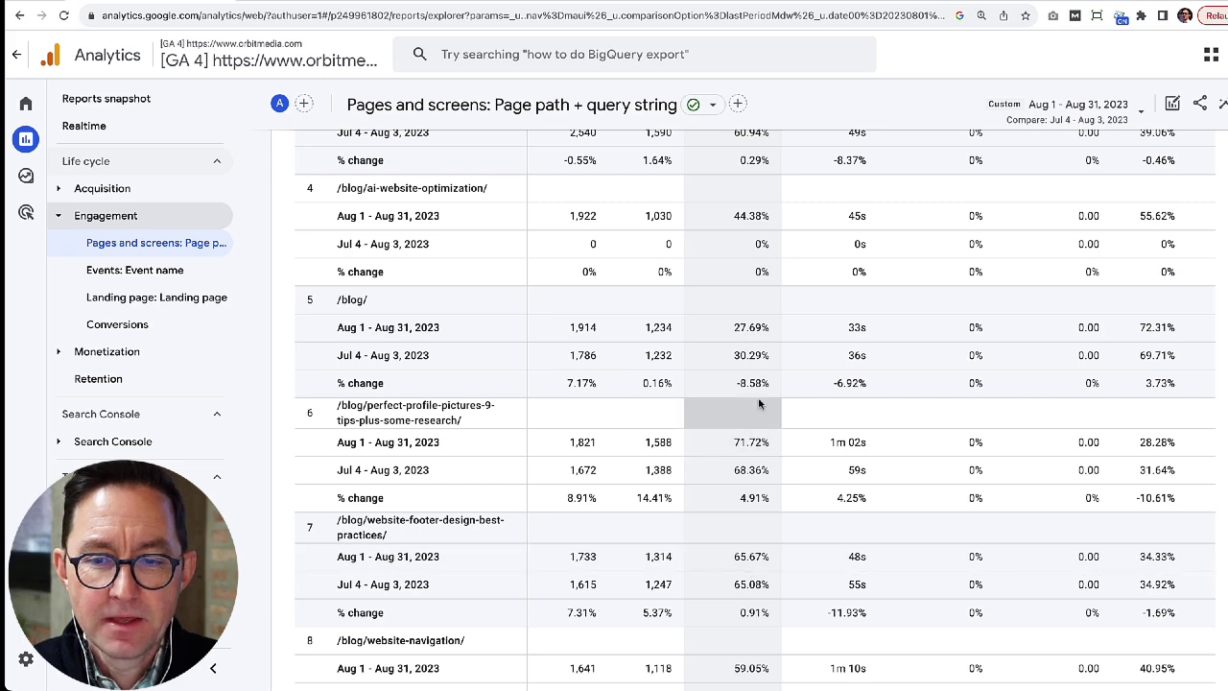
scroll(760, 245, up, 5)
scroll(765, 230, up, 1)
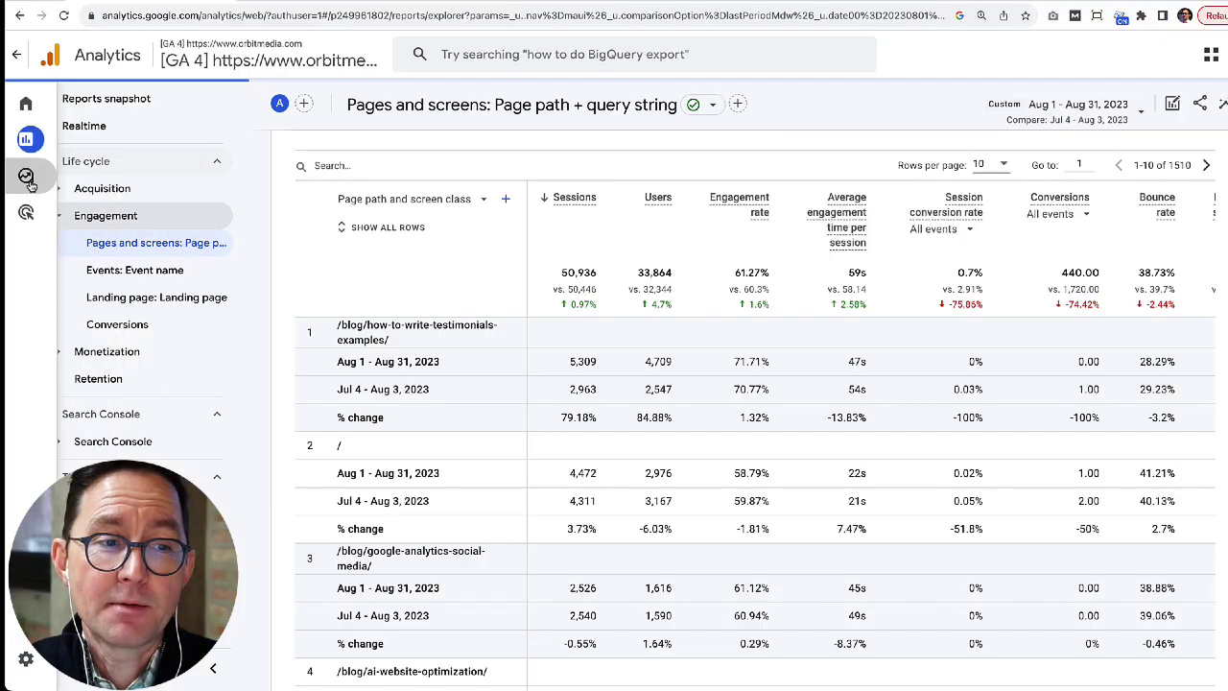
- Create a new path exploration and start it over with empty starting and ending points
click(26, 176)
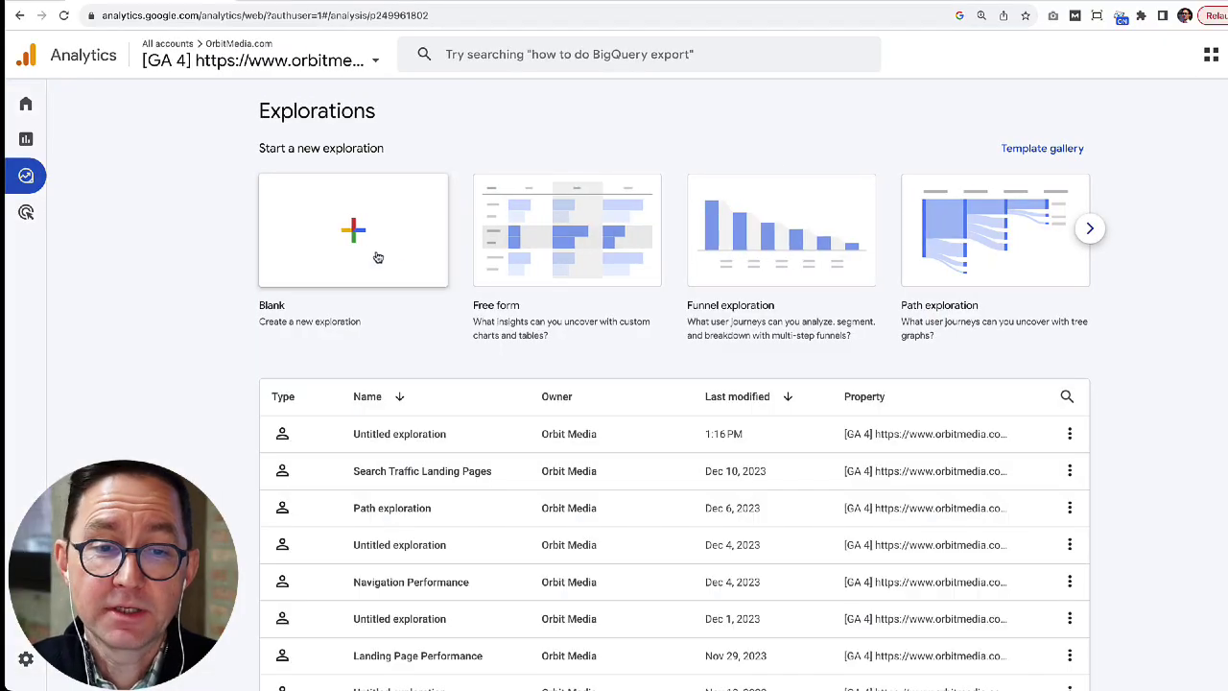
click(972, 251)
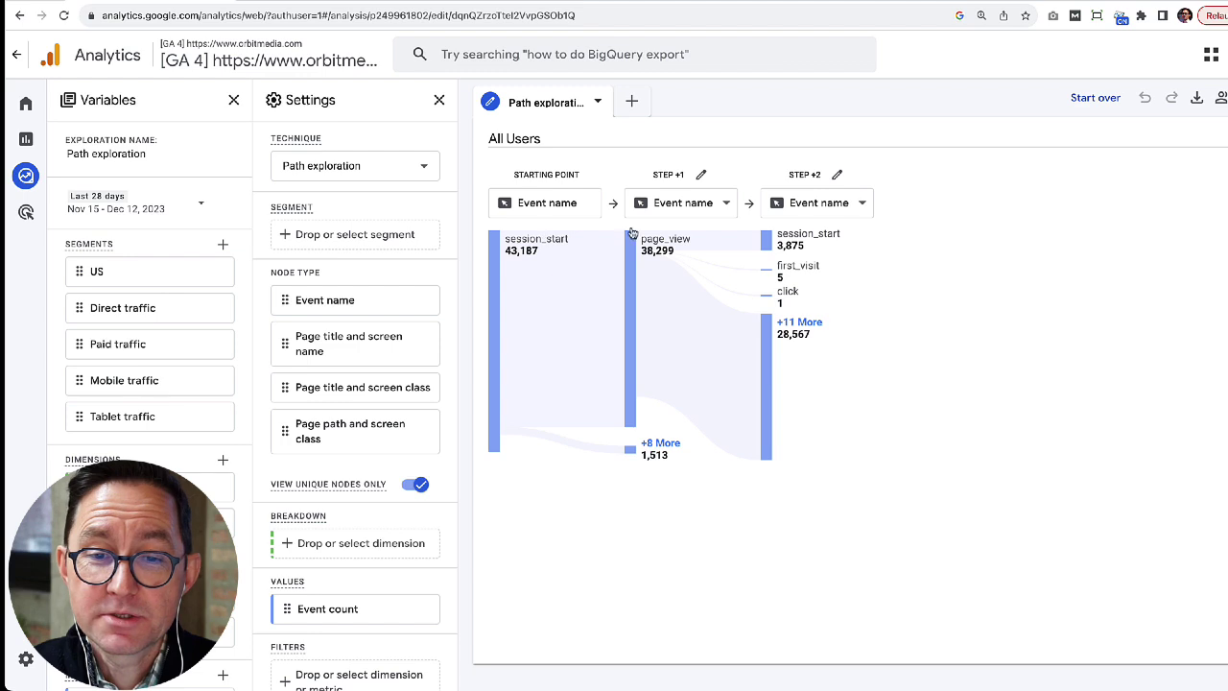
click(1091, 102)
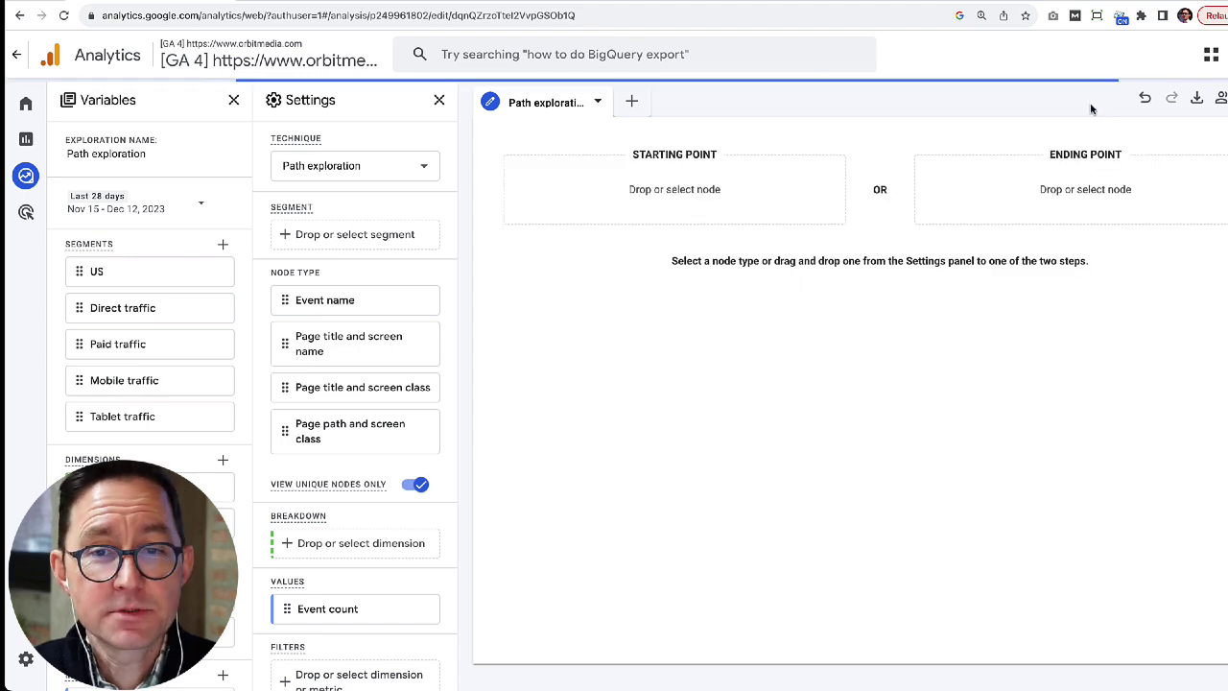
- Set the path's starting point to the home page "/" using Page path and screen class
click(657, 196)
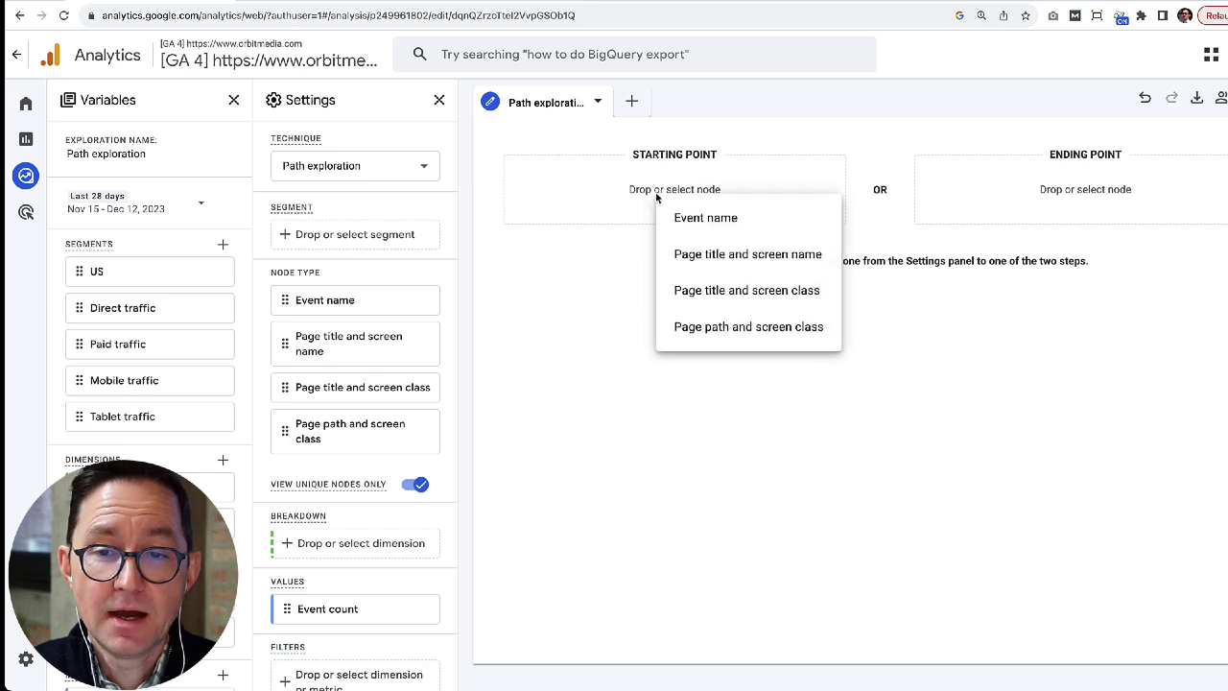
click(687, 331)
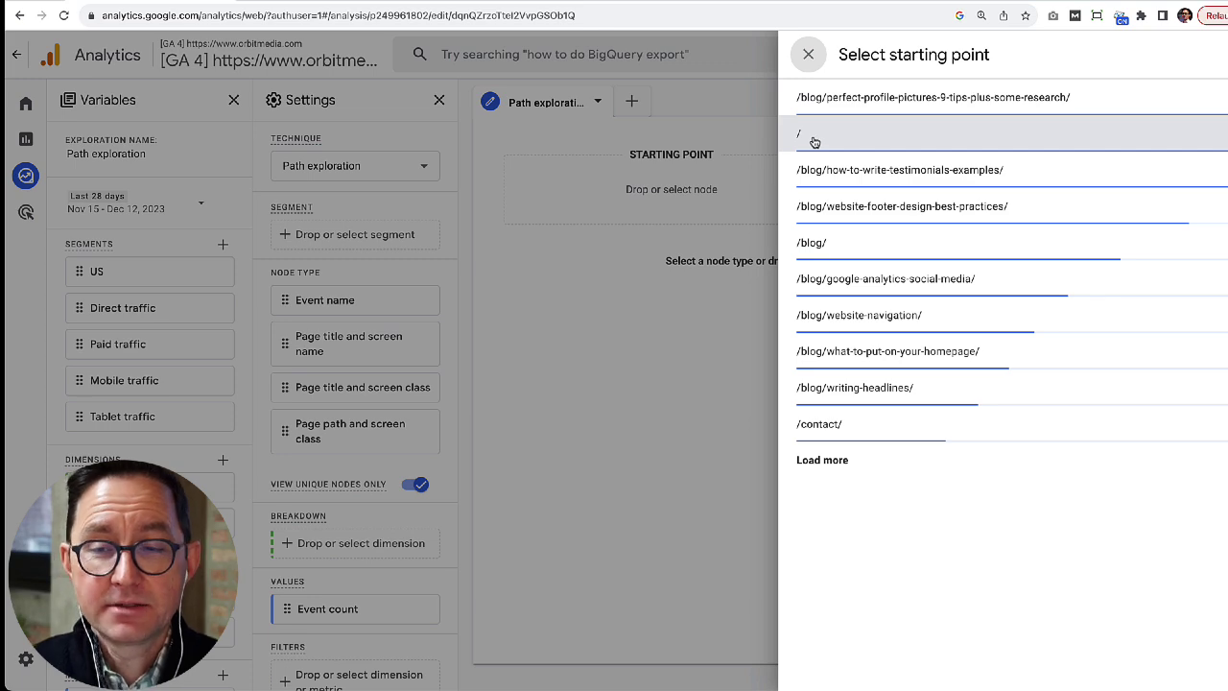
click(903, 142)
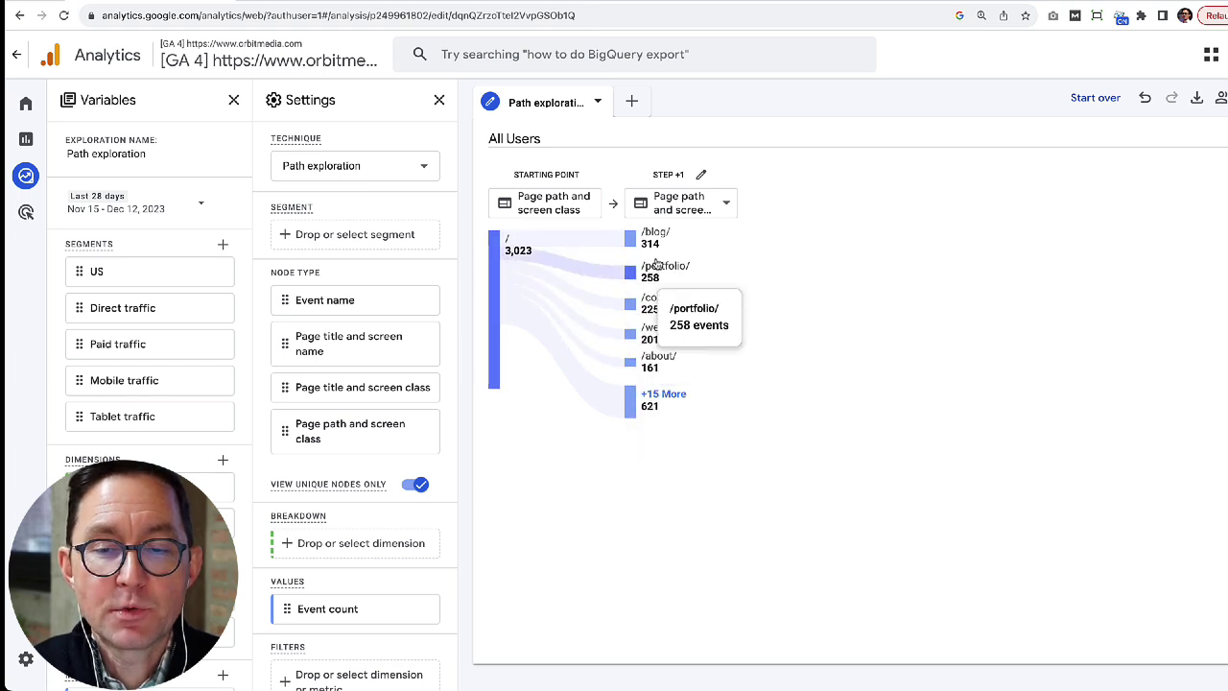
- Show more pages in step +1 and expand the /portfolio/ node into step +2
click(662, 395)
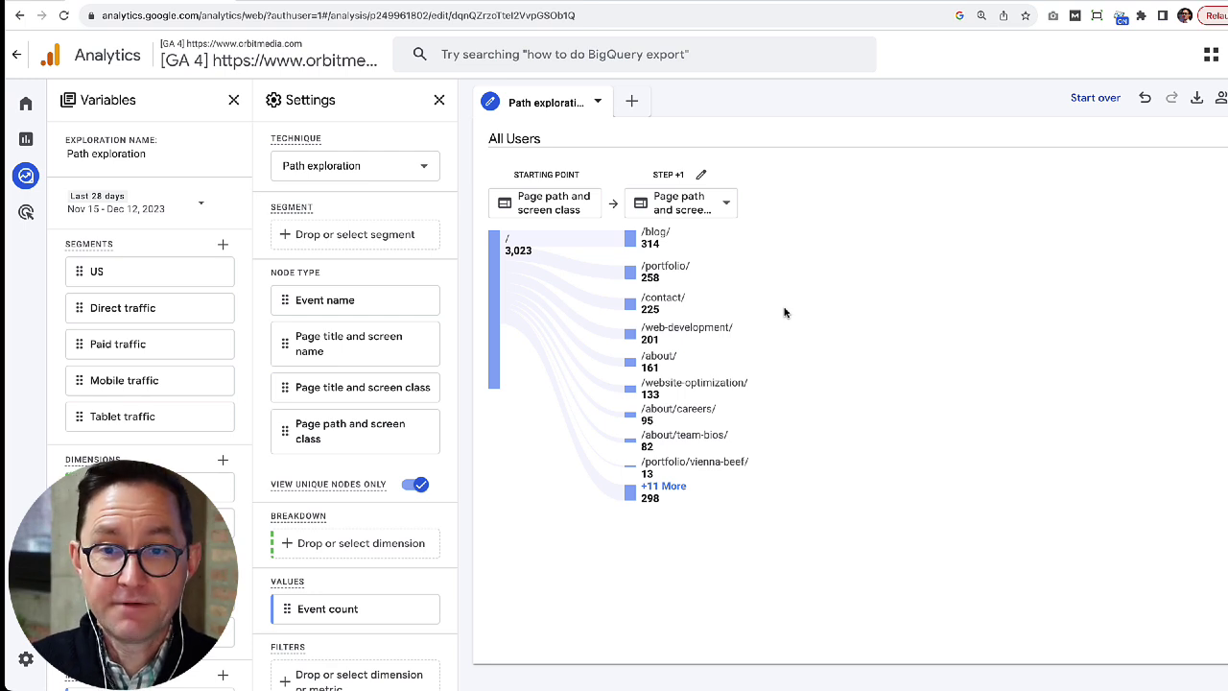
click(667, 273)
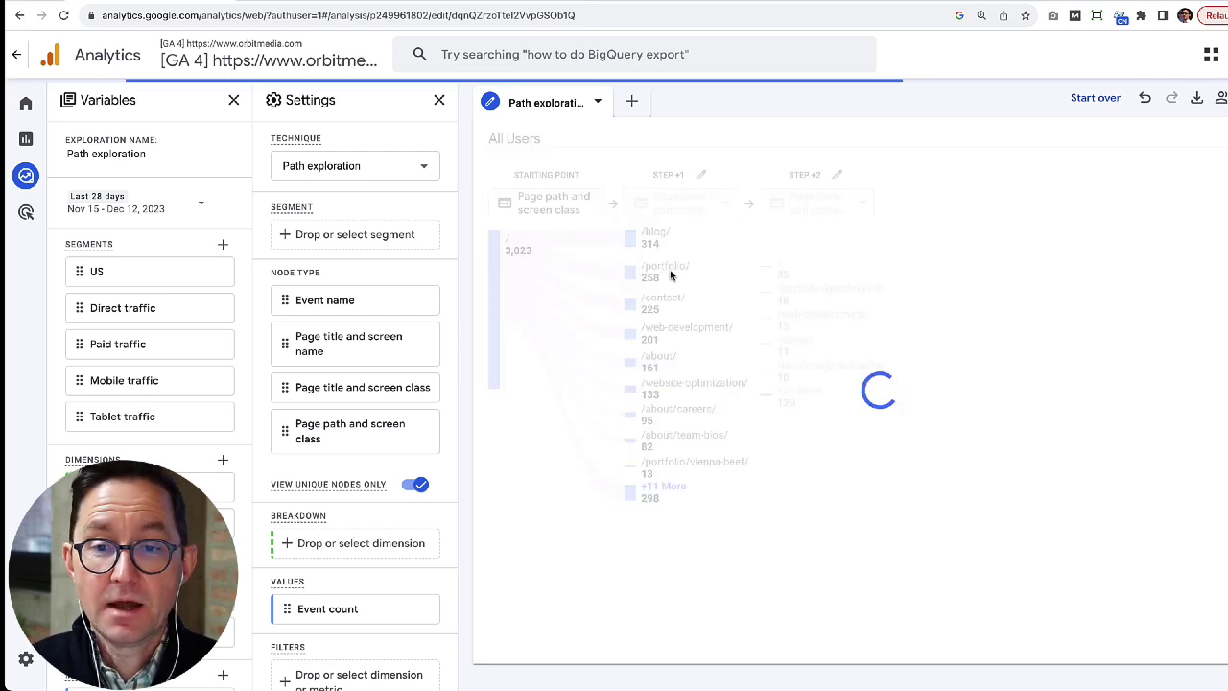